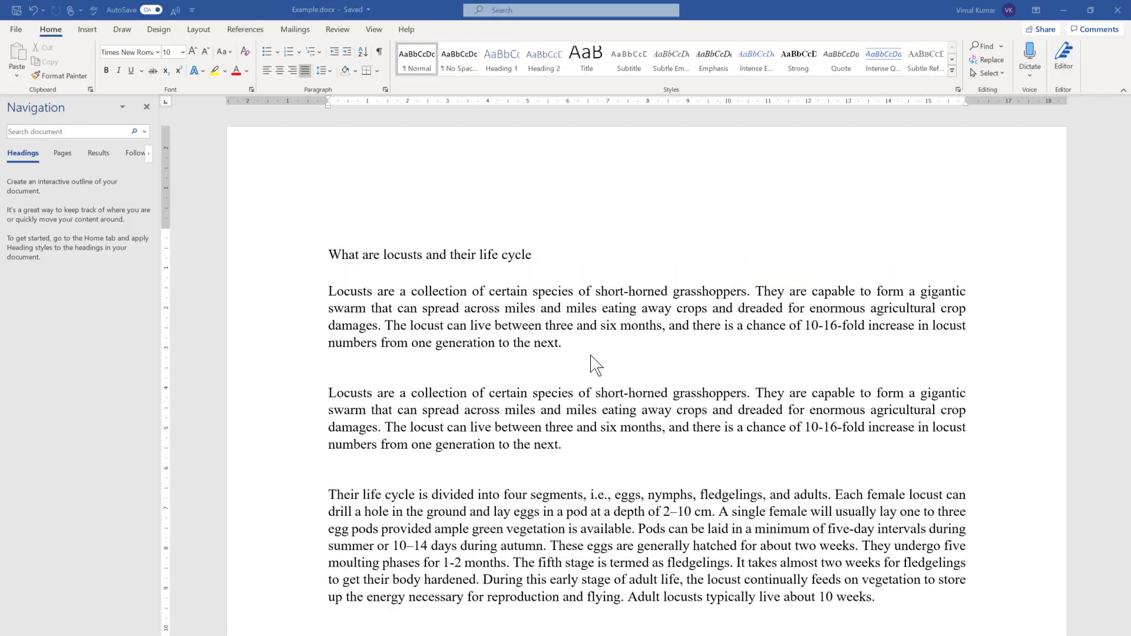
Select the first Locusts paragraph and give it yellow Text Highlight Color.
{"action": "left_click_drag", "start_coordinate": [564, 345], "coordinate": [338, 298]}
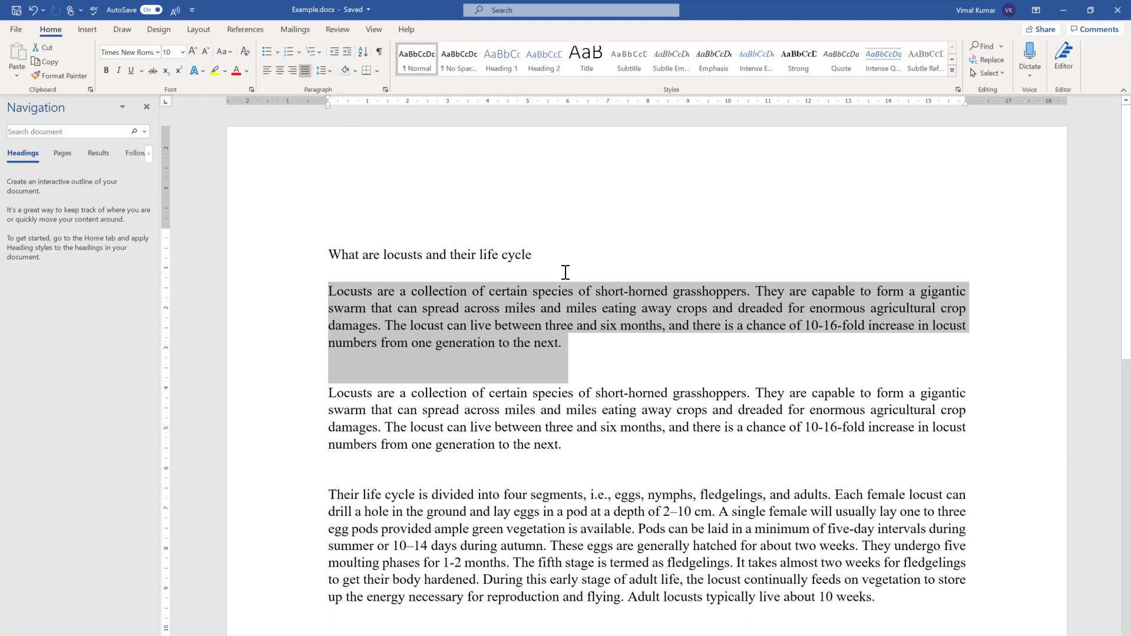
{"action": "left_click_drag", "start_coordinate": [570, 344], "coordinate": [330, 294]}
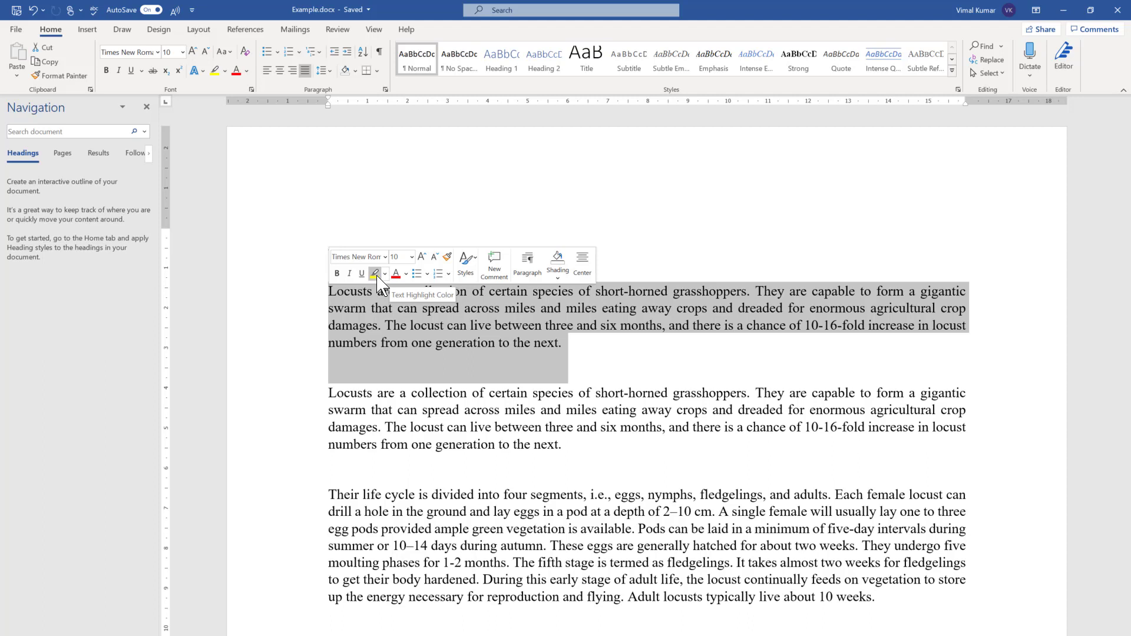
{"action": "left_click", "coordinate": [225, 71]}
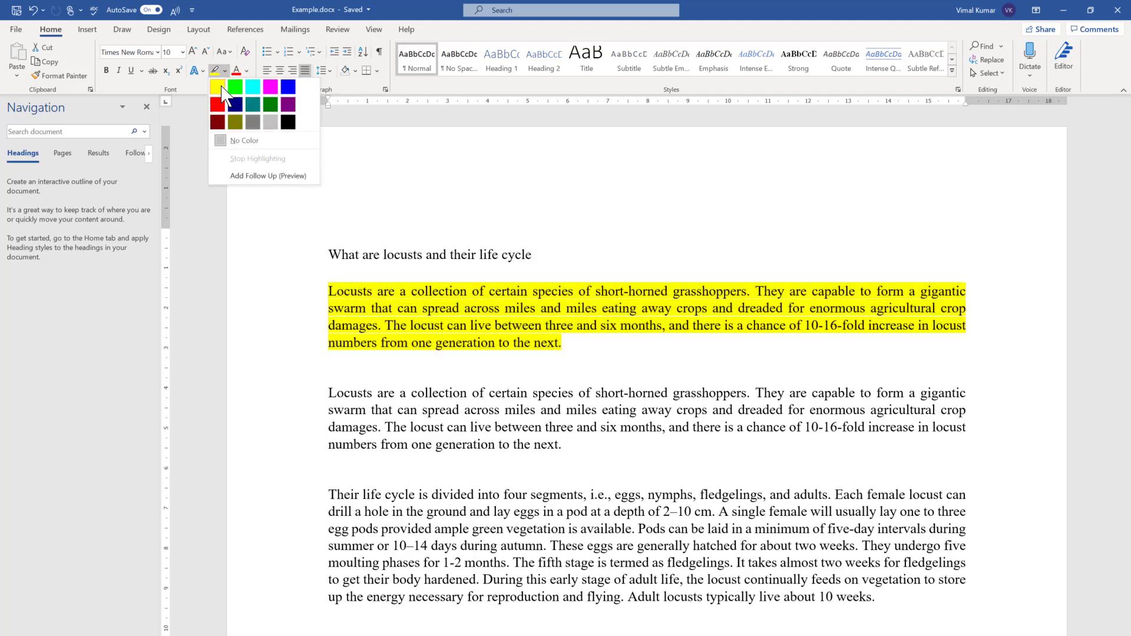
{"action": "left_click", "coordinate": [219, 89]}
{"action": "left_click", "coordinate": [523, 362]}
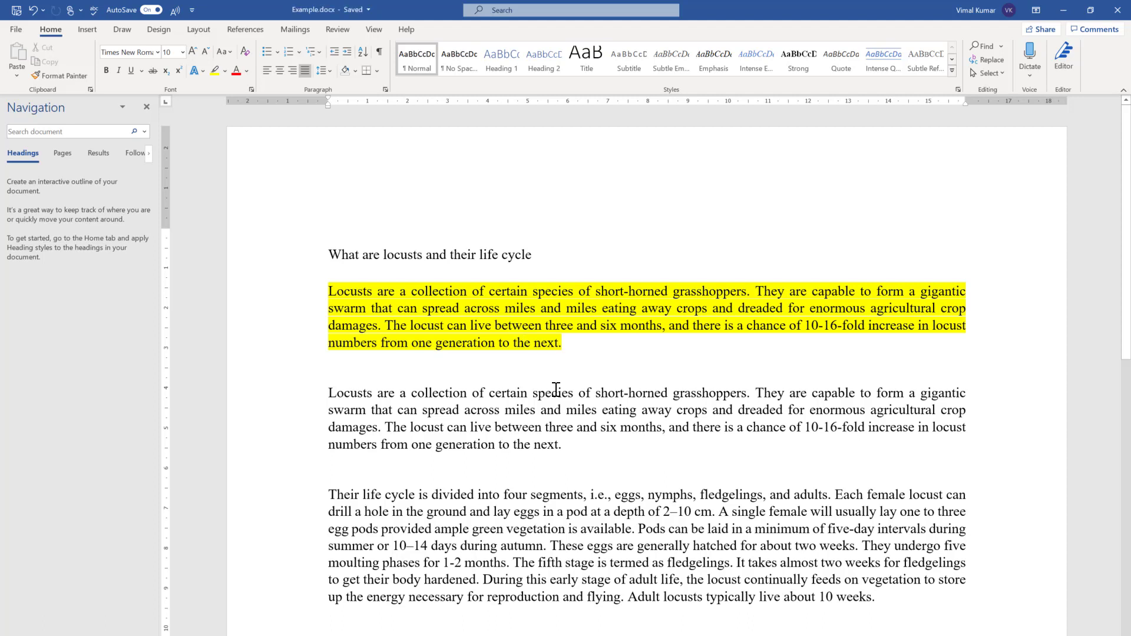
Select the second Locusts paragraph and apply yellow from the Shading dropdown.
{"action": "left_click_drag", "start_coordinate": [323, 393], "coordinate": [563, 441]}
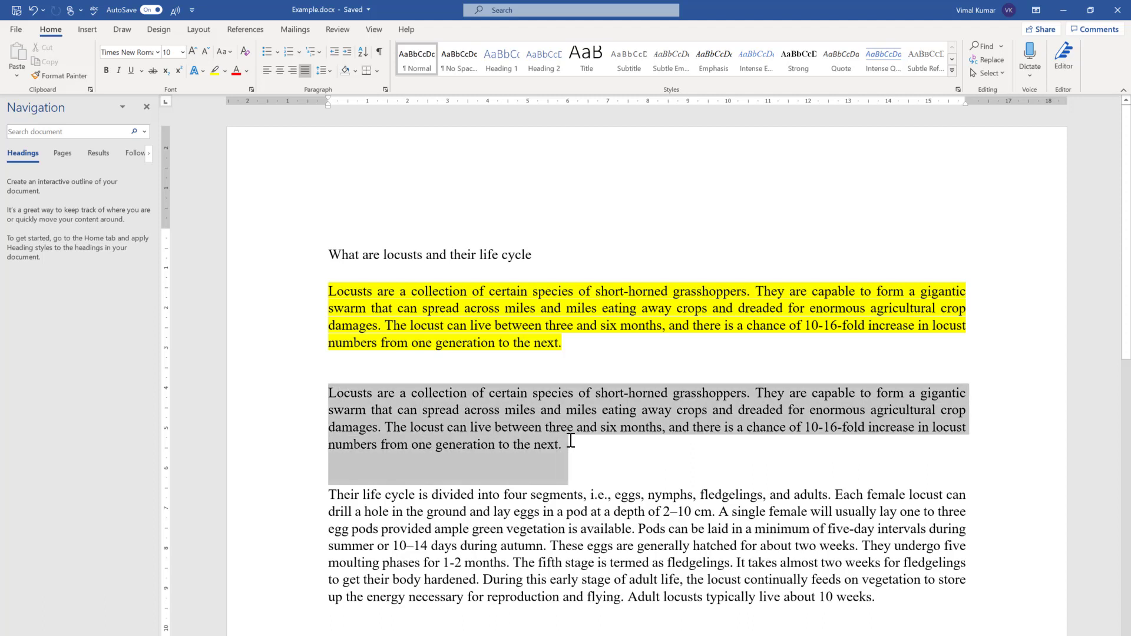
{"action": "left_click_drag", "start_coordinate": [570, 441], "coordinate": [571, 444]}
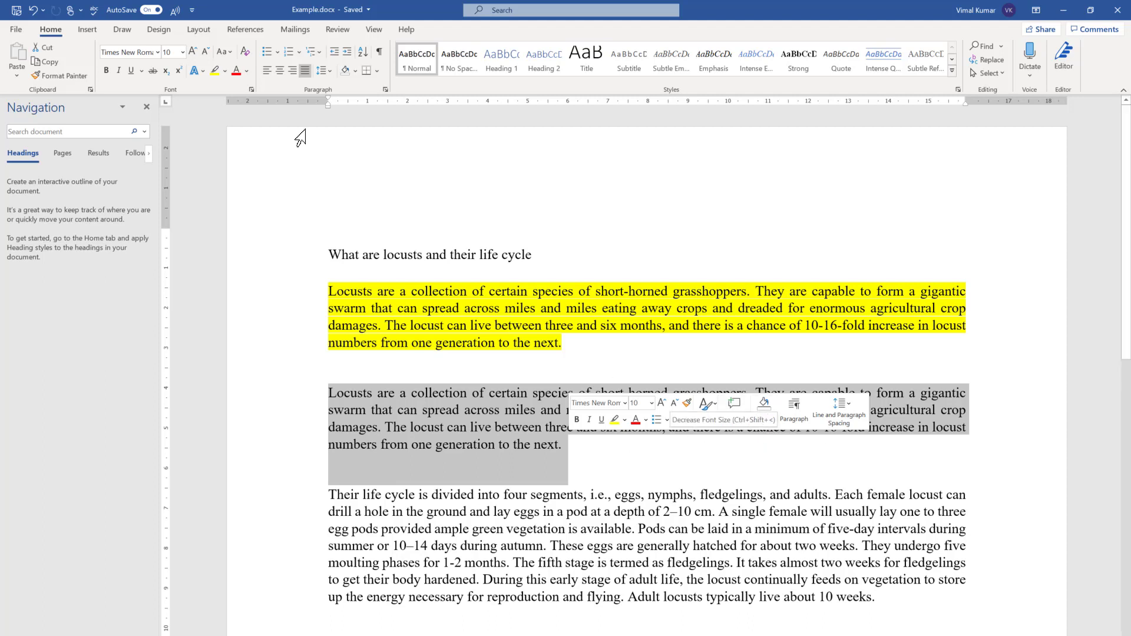
{"action": "left_click", "coordinate": [357, 73]}
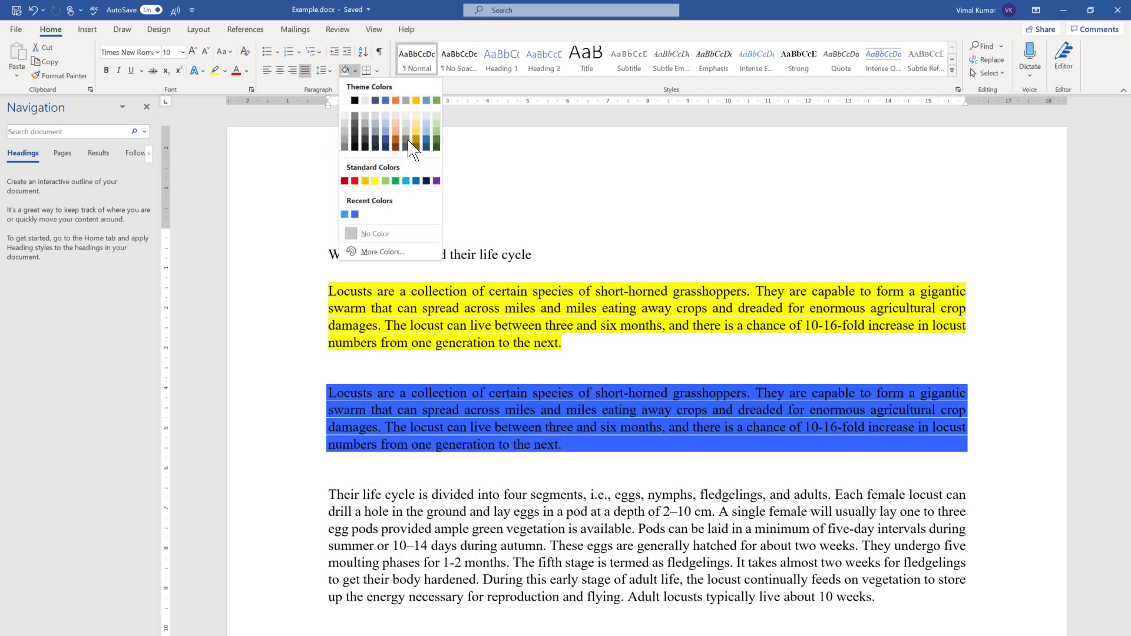
{"action": "left_click", "coordinate": [378, 181]}
{"action": "left_click", "coordinate": [614, 356]}
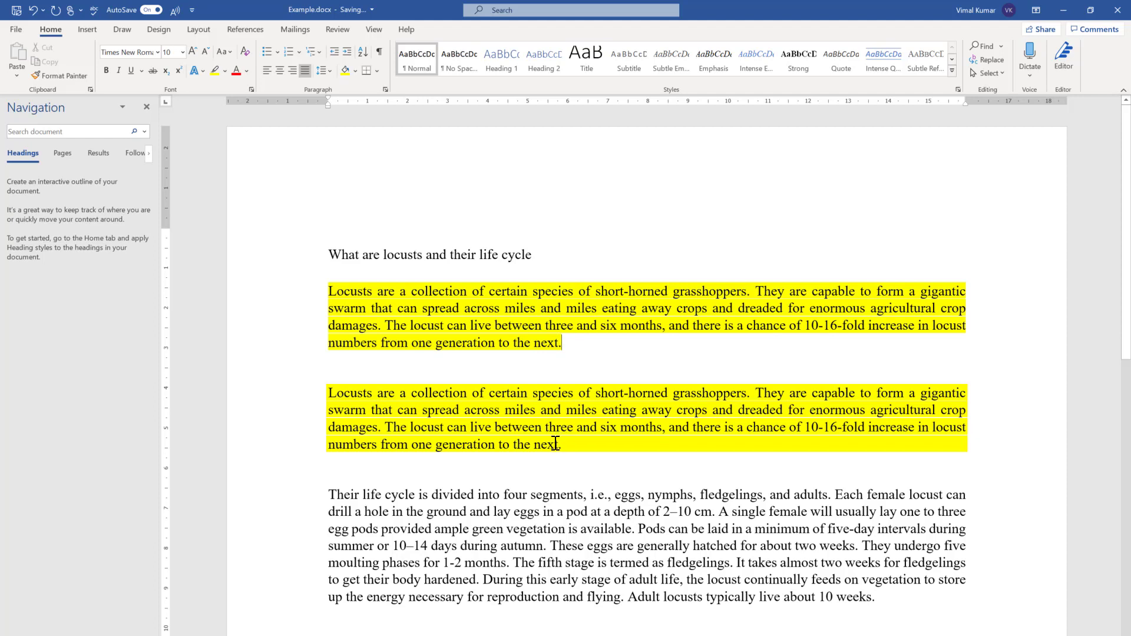
Open and dismiss the highlight and shading palettes without applying any colour.
{"action": "left_click", "coordinate": [225, 71]}
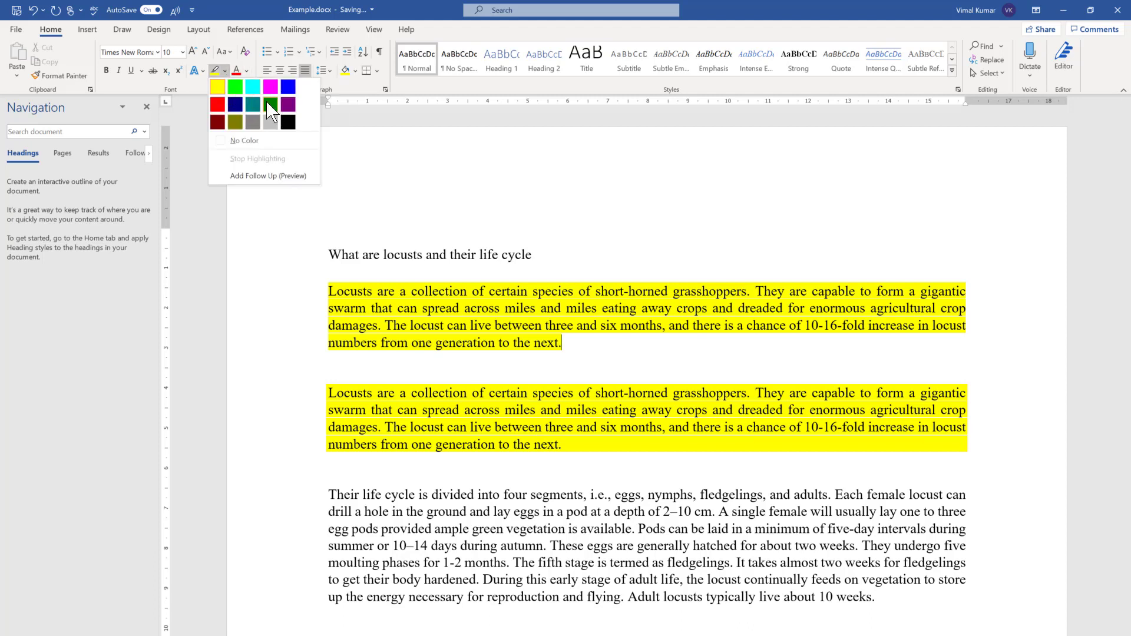
{"action": "left_click", "coordinate": [428, 155]}
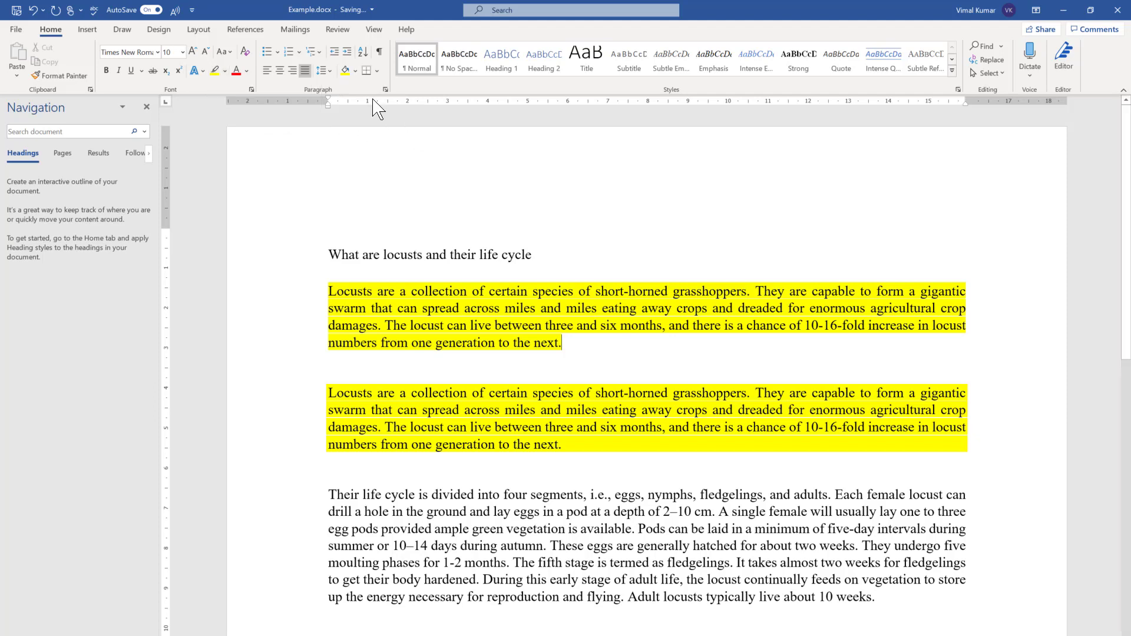
{"action": "left_click", "coordinate": [357, 71]}
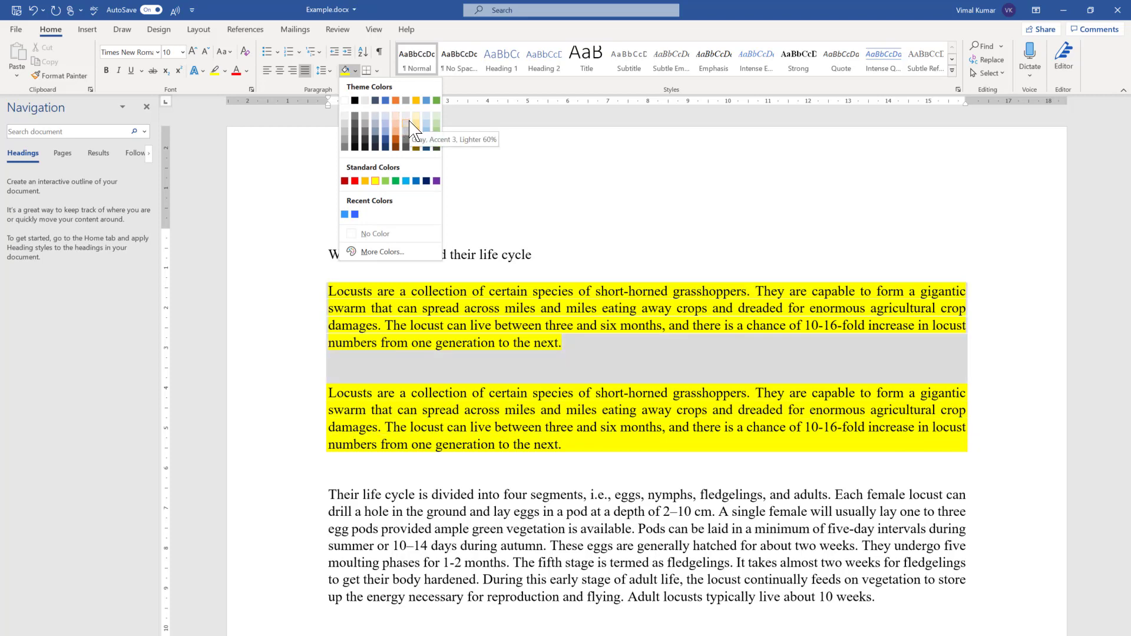
{"action": "key", "text": "Escape"}
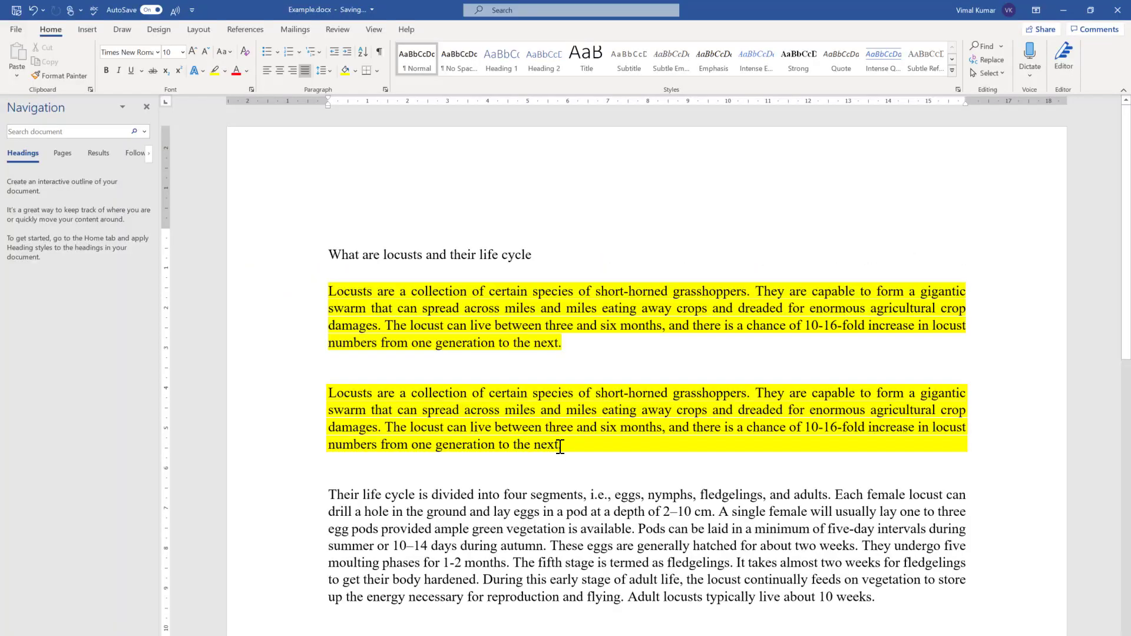
Set the second paragraph's shading to No Color.
{"action": "left_click_drag", "start_coordinate": [562, 448], "coordinate": [330, 392]}
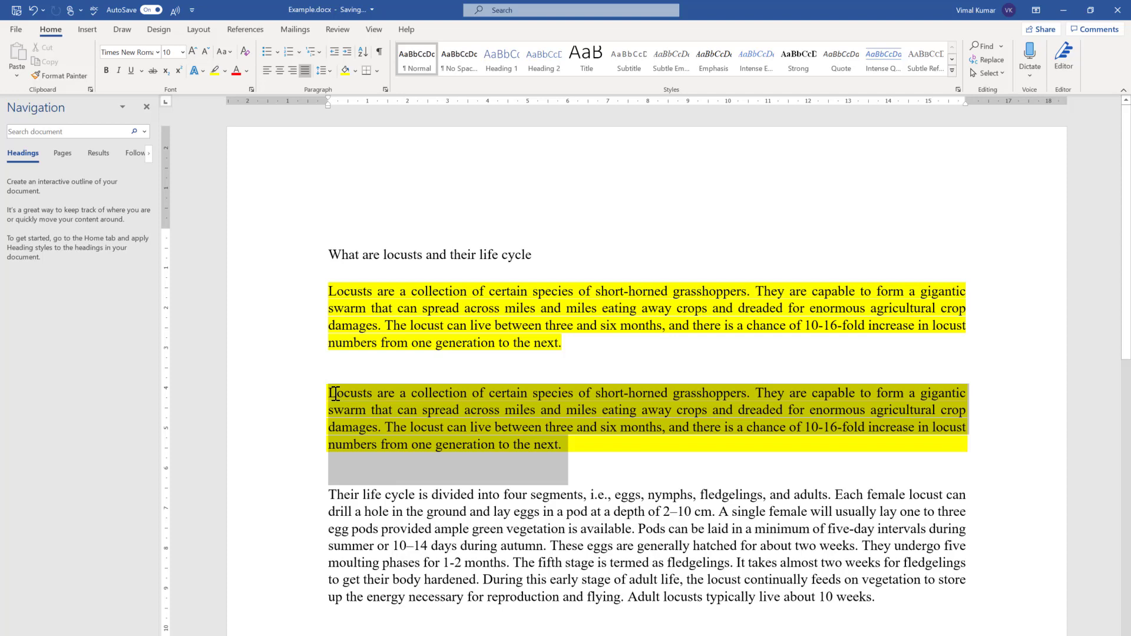
{"action": "left_click", "coordinate": [354, 71]}
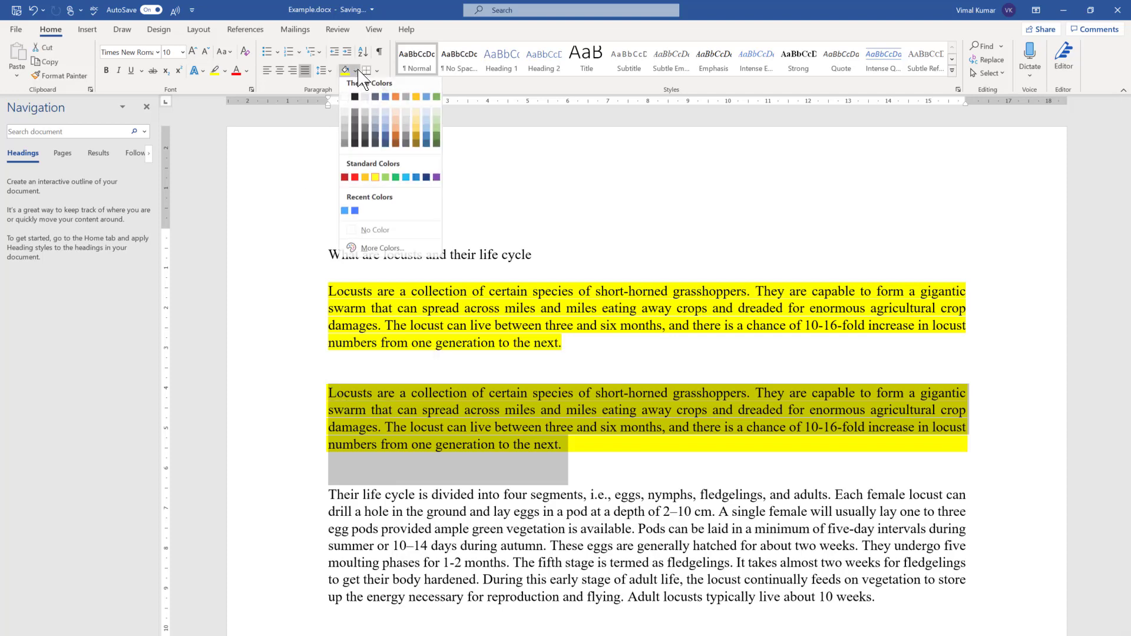
{"action": "left_click", "coordinate": [376, 234]}
{"action": "left_click", "coordinate": [589, 494]}
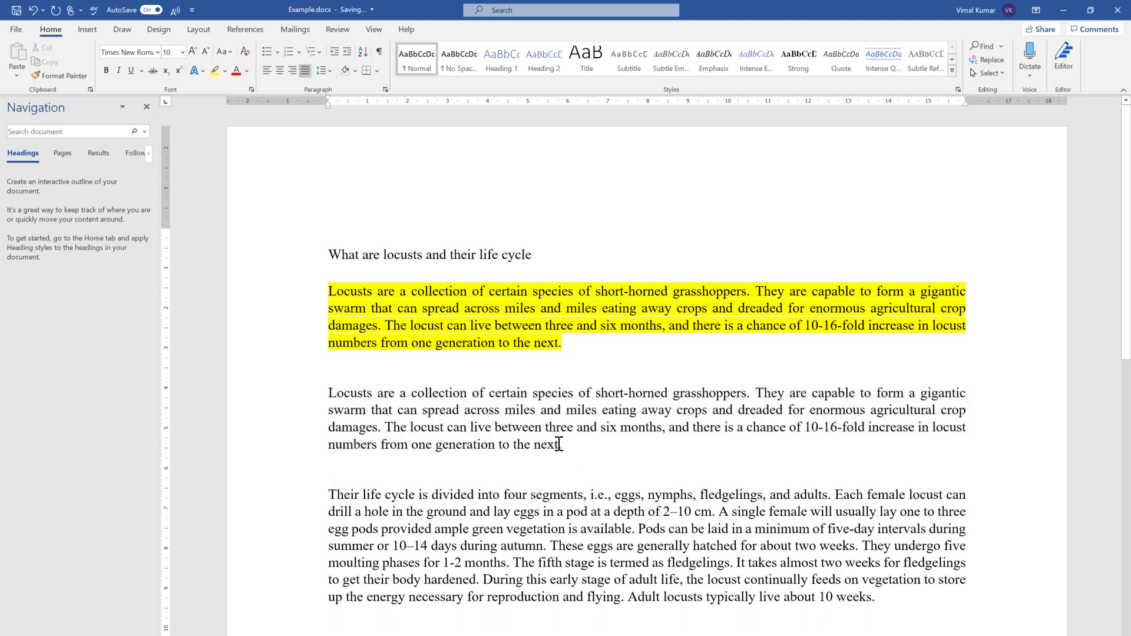
Give the sentence starting 'The locust can live' green shading.
{"action": "left_click", "coordinate": [560, 445]}
{"action": "left_click_drag", "start_coordinate": [395, 426], "coordinate": [559, 443]}
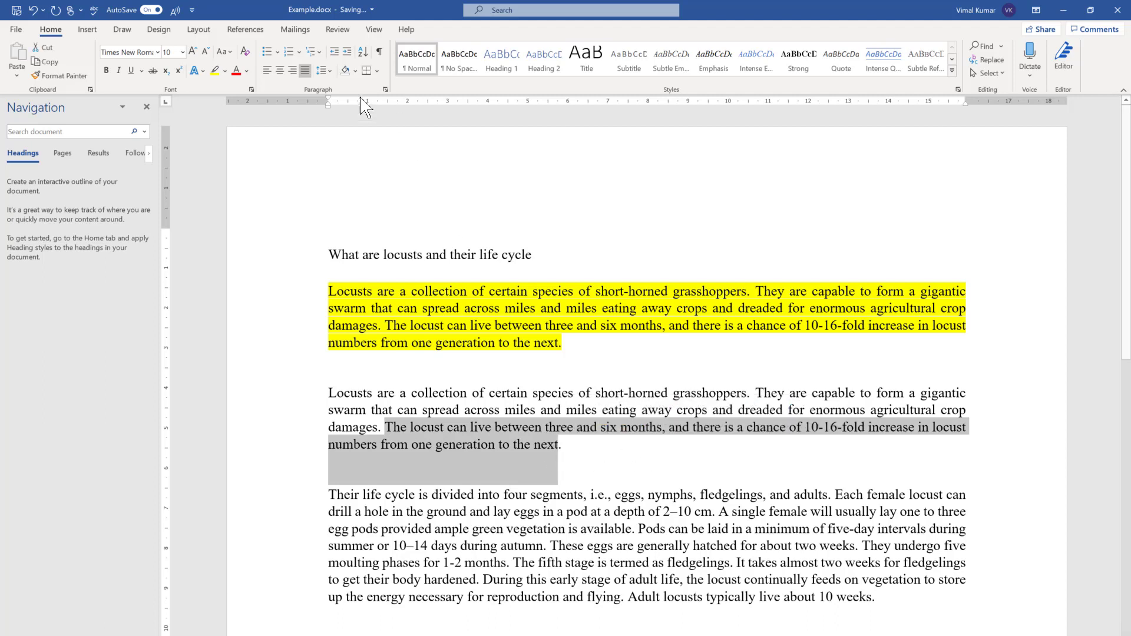
{"action": "left_click", "coordinate": [356, 70]}
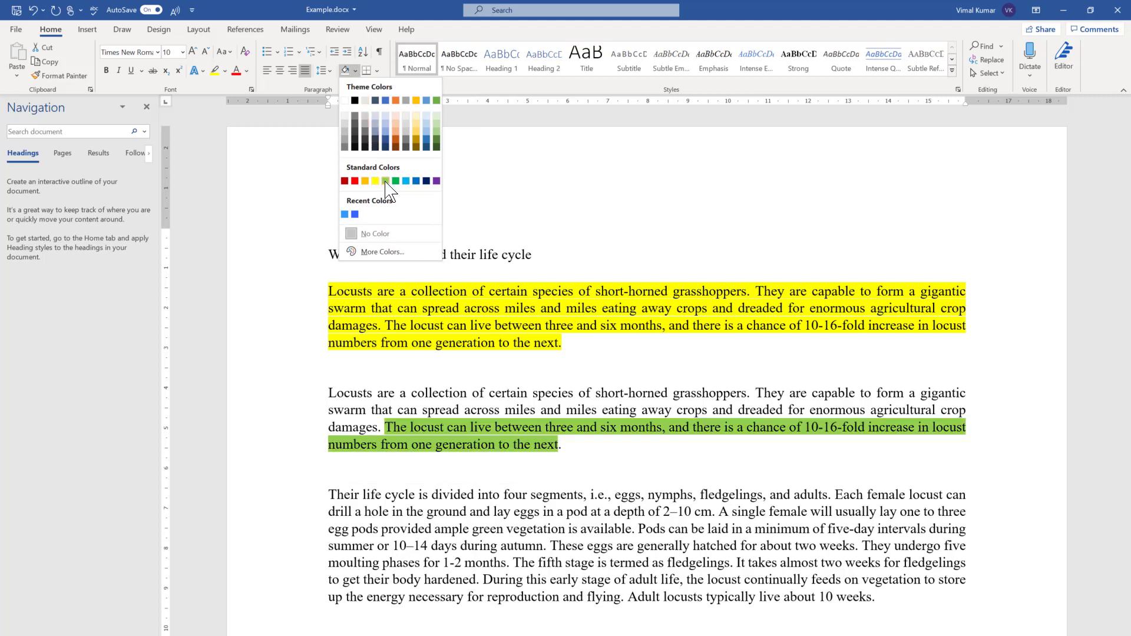
{"action": "left_click", "coordinate": [400, 188]}
{"action": "left_click_drag", "start_coordinate": [385, 428], "coordinate": [558, 445]}
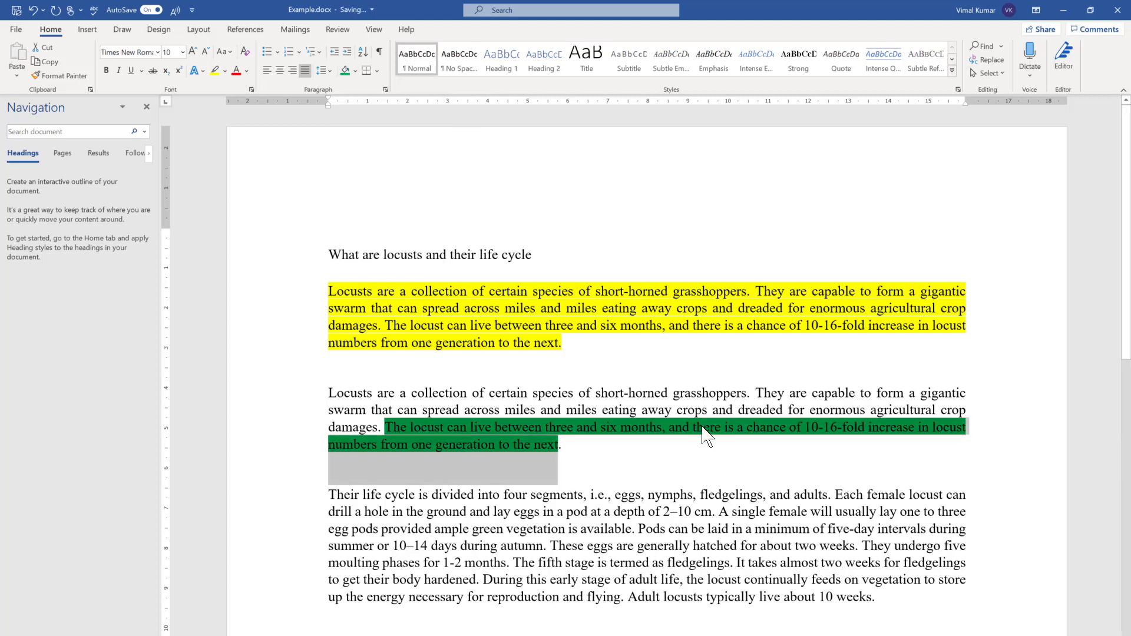
{"action": "key", "text": "F4"}
{"action": "left_click", "coordinate": [693, 449]}
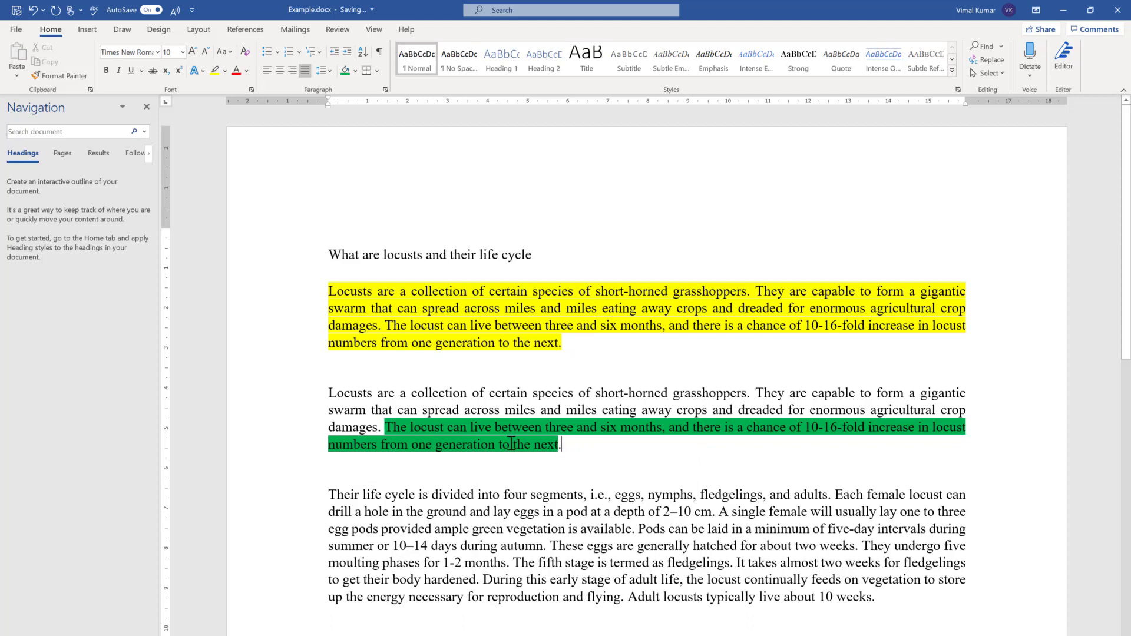
Change that sentence's shading from green to light blue.
{"action": "left_click_drag", "start_coordinate": [383, 426], "coordinate": [558, 472]}
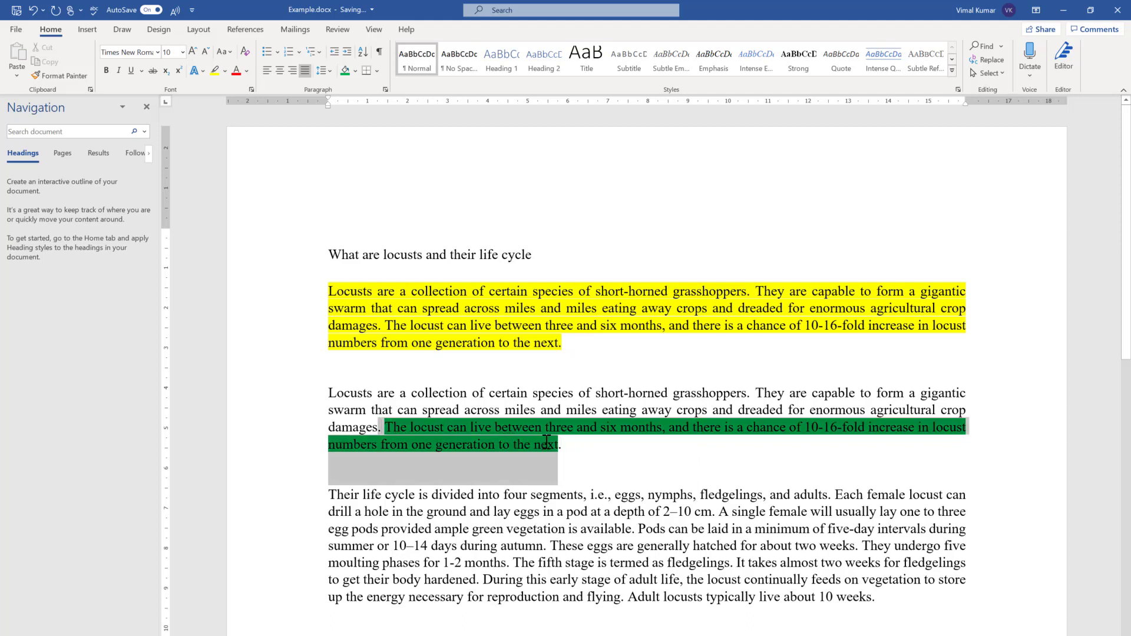
{"action": "left_click", "coordinate": [355, 71]}
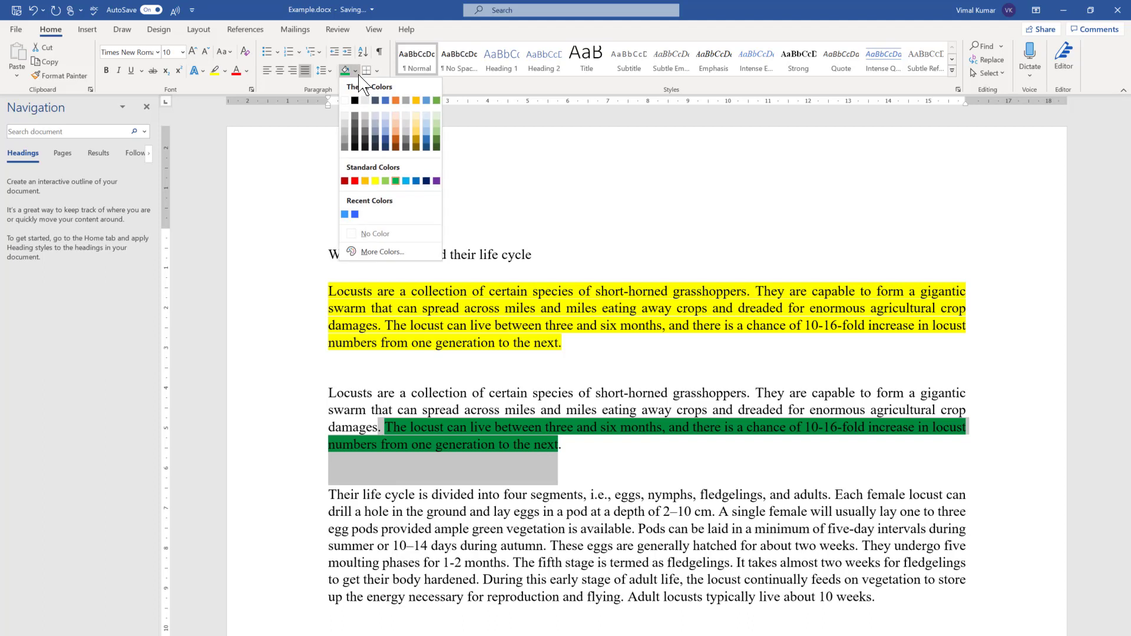
{"action": "left_click", "coordinate": [406, 181]}
{"action": "left_click", "coordinate": [462, 231]}
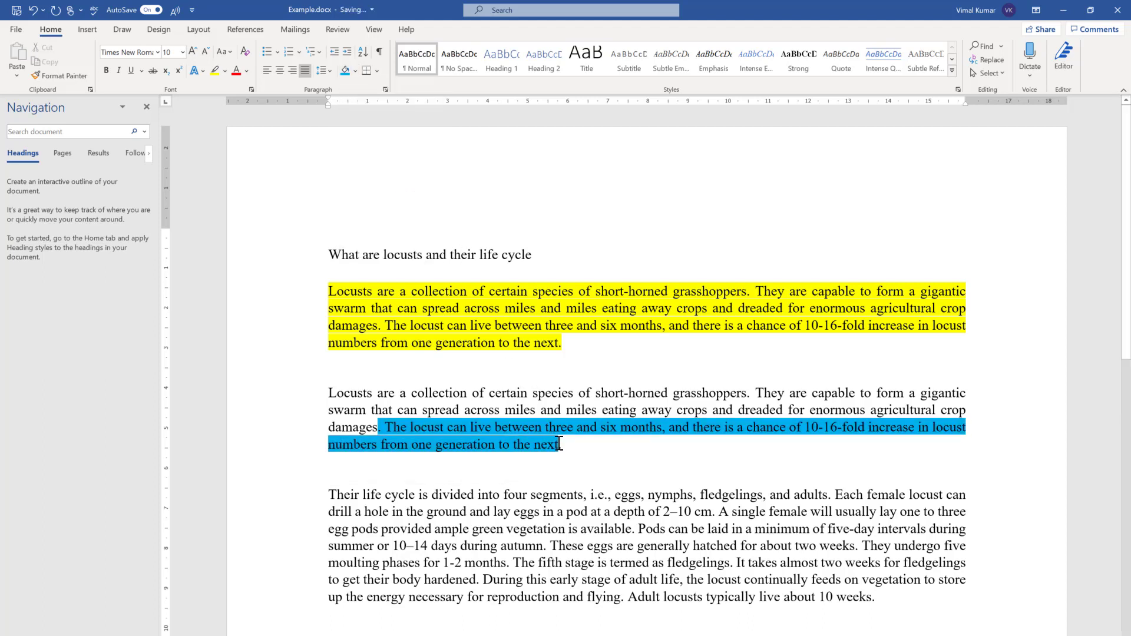
Remove the blue shading from the sentence with Shading > No Color.
{"action": "left_click_drag", "start_coordinate": [559, 444], "coordinate": [383, 426]}
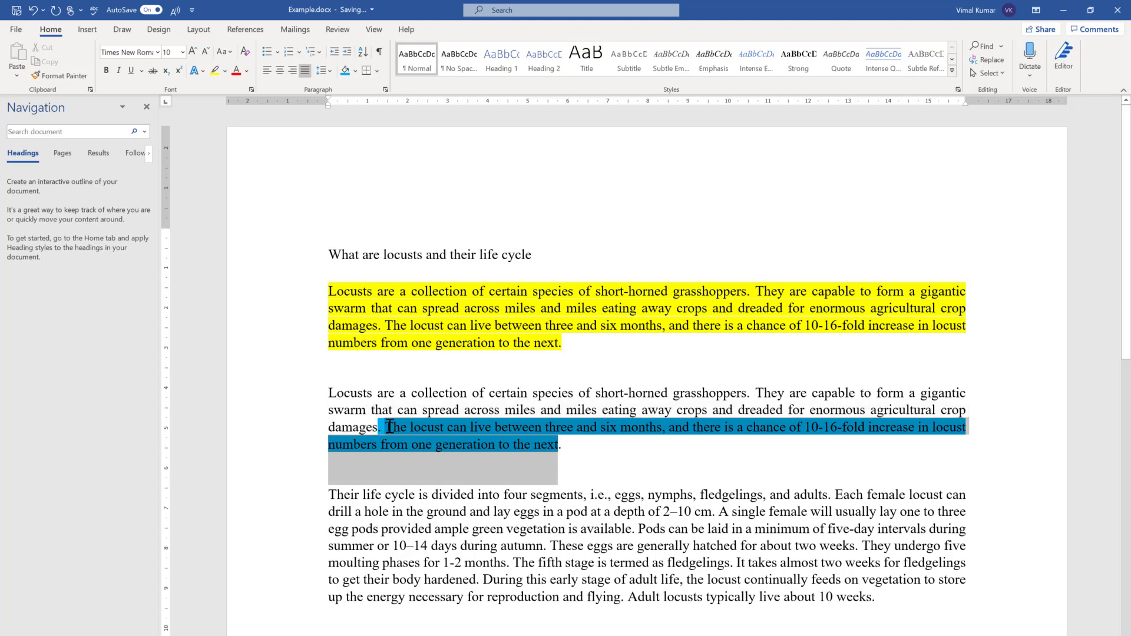
{"action": "left_click_drag", "start_coordinate": [383, 430], "coordinate": [383, 430]}
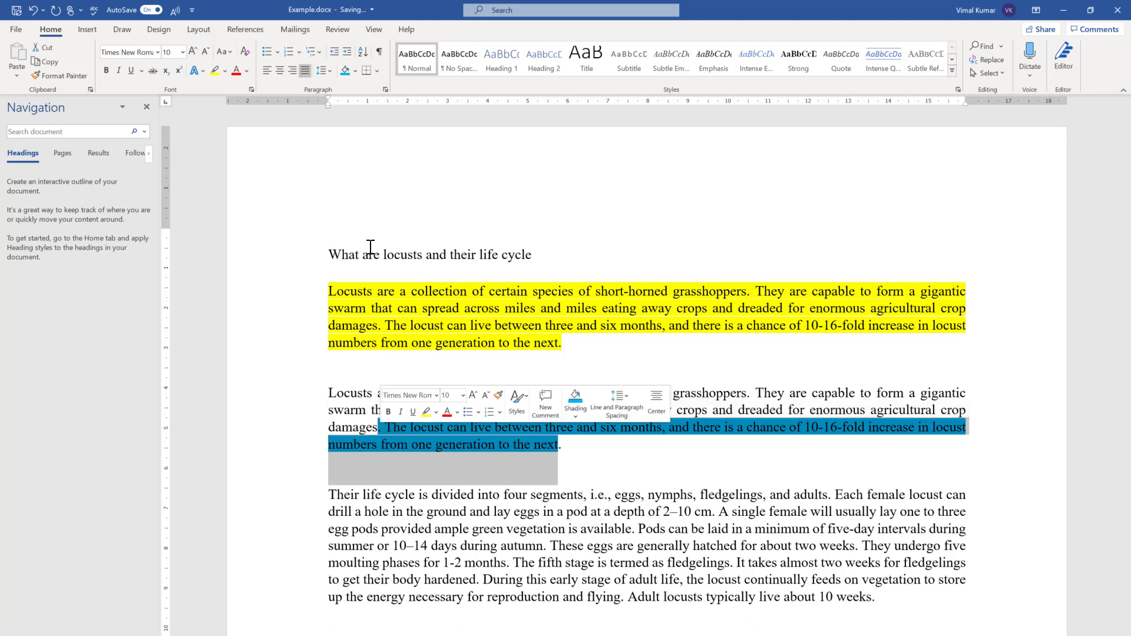
{"action": "left_click", "coordinate": [356, 71]}
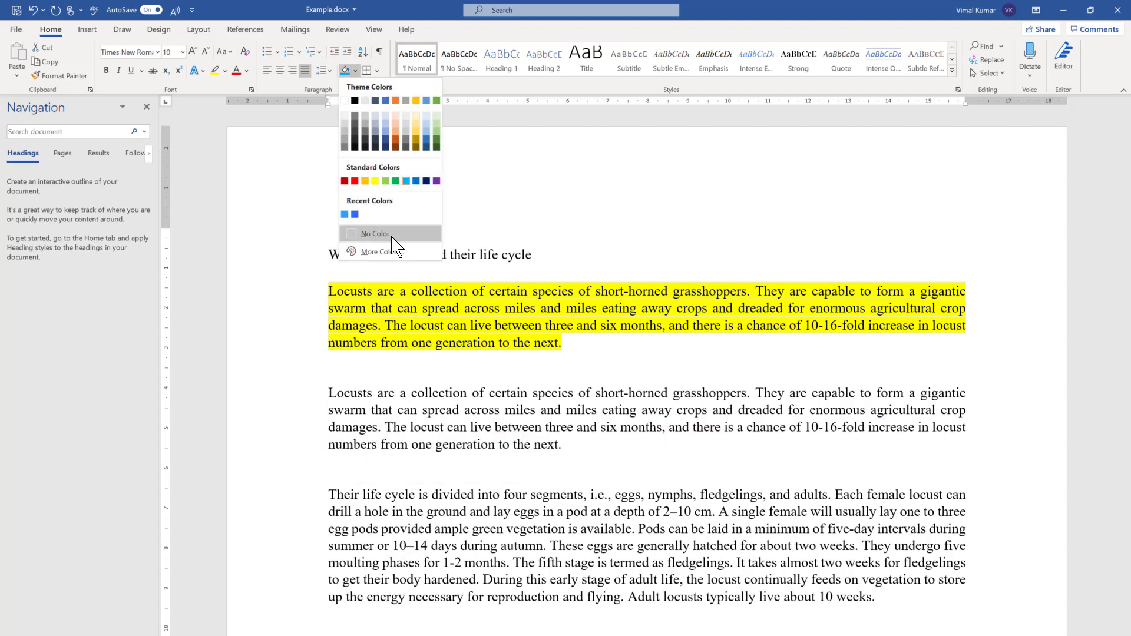
{"action": "left_click", "coordinate": [376, 234]}
{"action": "left_click", "coordinate": [548, 342]}
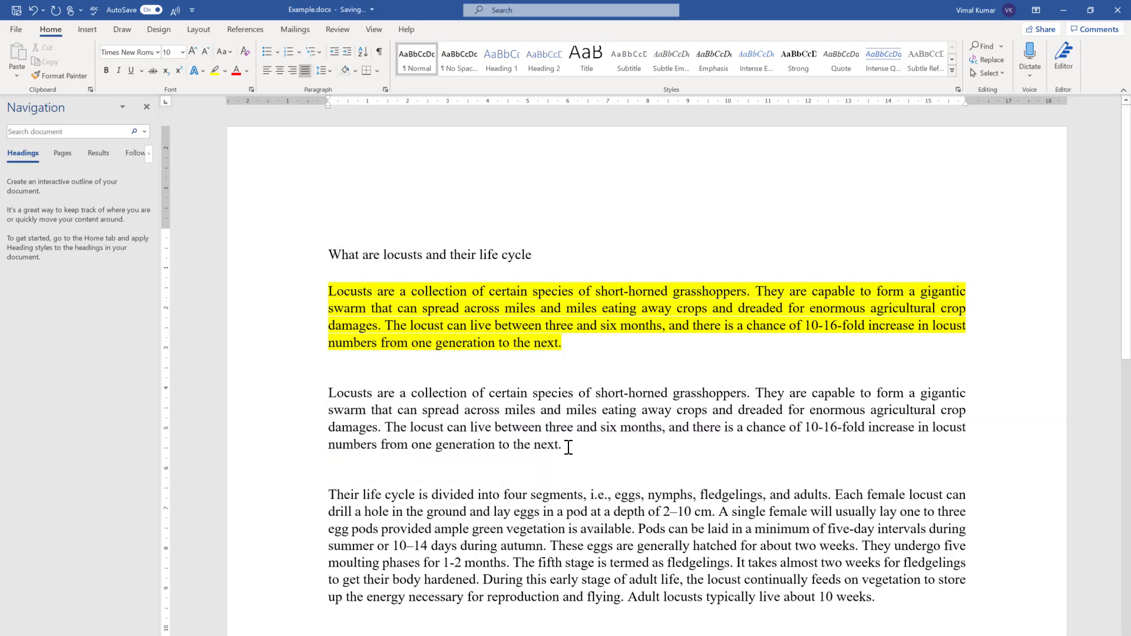
Shade the second paragraph light blue, then change it to grey.
{"action": "left_click_drag", "start_coordinate": [569, 448], "coordinate": [341, 394]}
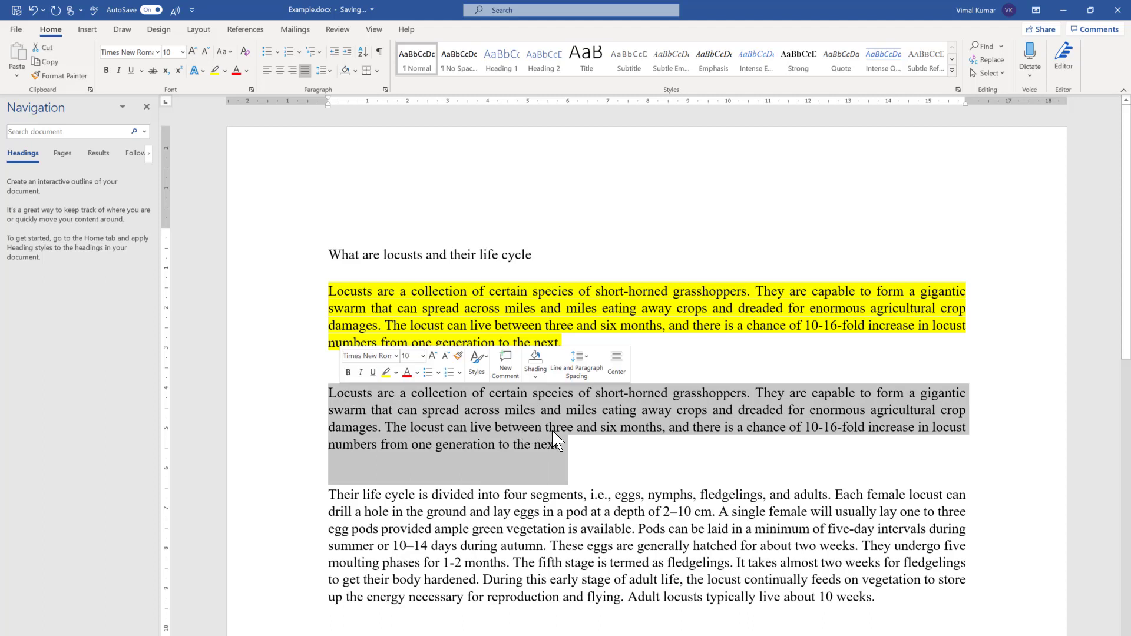
{"action": "left_click", "coordinate": [536, 379]}
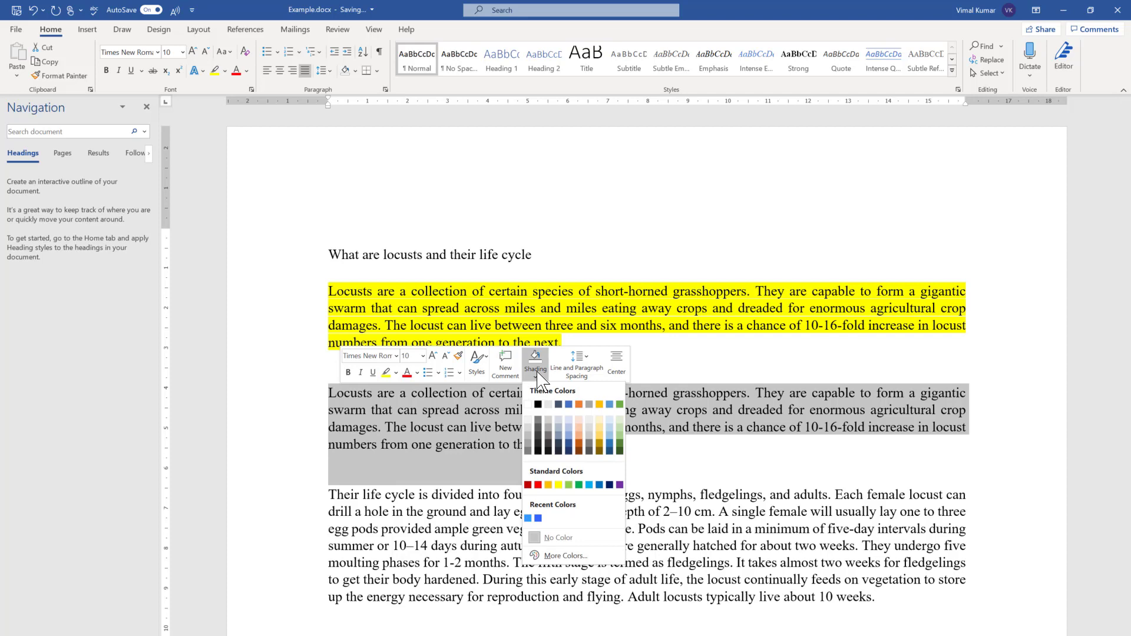
{"action": "left_click", "coordinate": [569, 443]}
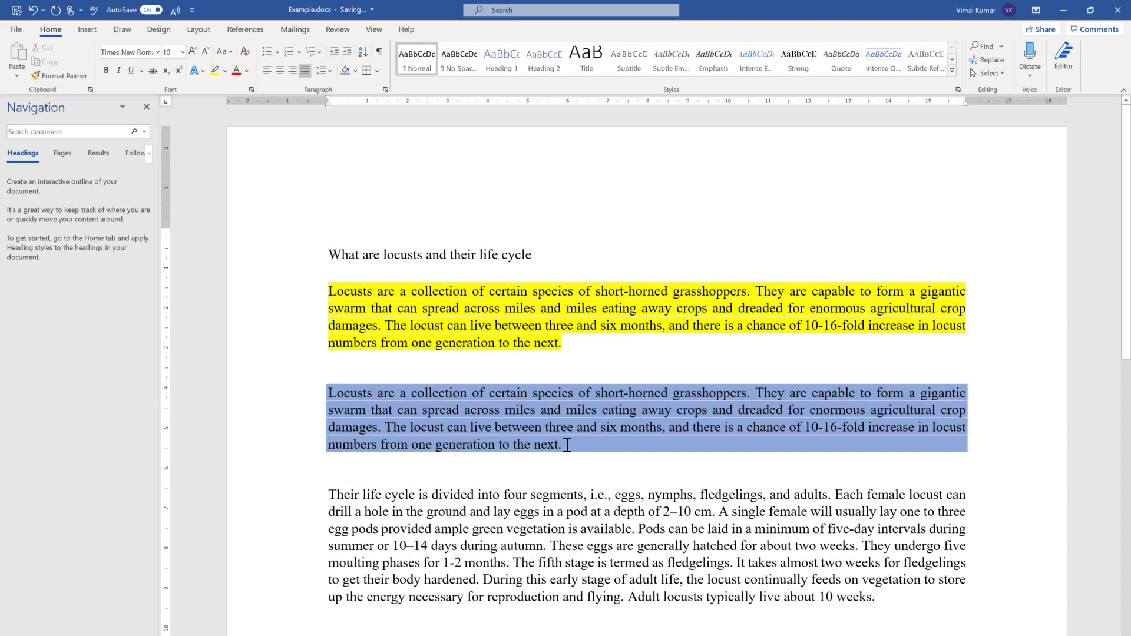
{"action": "mouse_move", "coordinate": [563, 444]}
{"action": "left_mouse_down"}
{"action": "mouse_move", "coordinate": [548, 462]}
{"action": "mouse_move", "coordinate": [353, 392]}
{"action": "left_mouse_up"}
{"action": "left_click", "coordinate": [535, 377]}
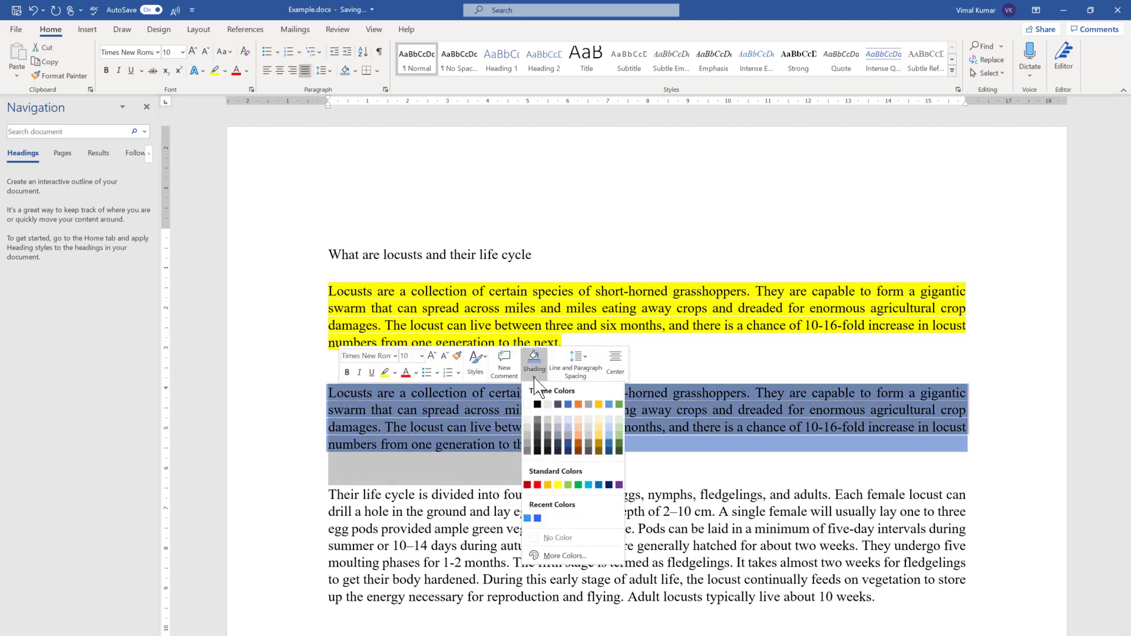
{"action": "left_click", "coordinate": [589, 436]}
Clear the grey shading from the paragraph with Shading > No Color.
{"action": "left_click_drag", "start_coordinate": [574, 448], "coordinate": [333, 392]}
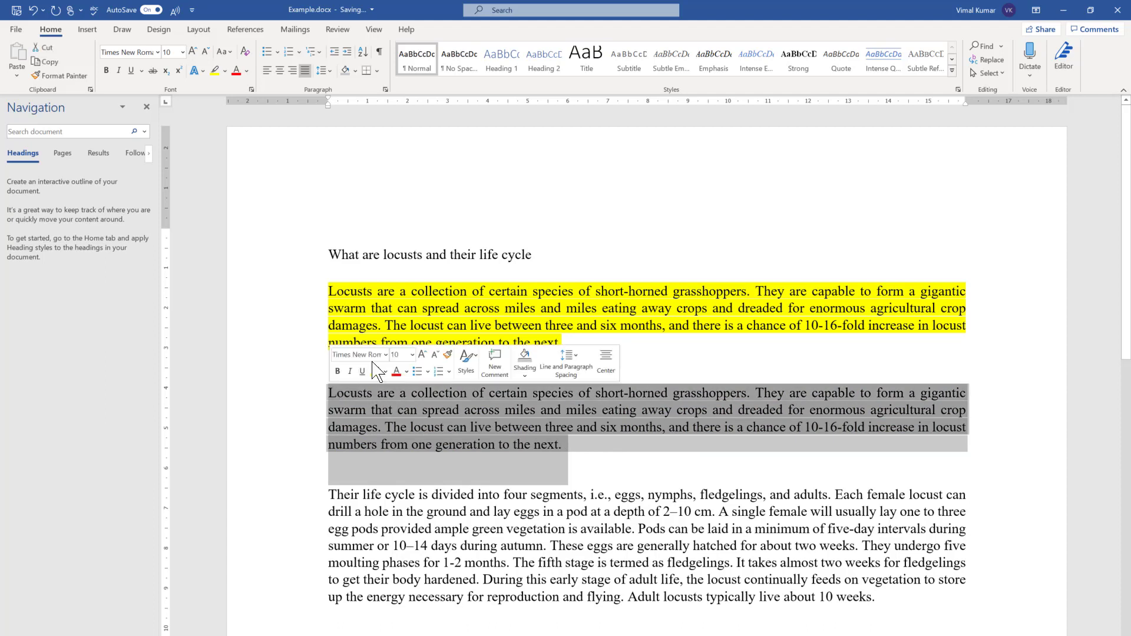
{"action": "left_click", "coordinate": [355, 71]}
{"action": "left_click", "coordinate": [383, 233]}
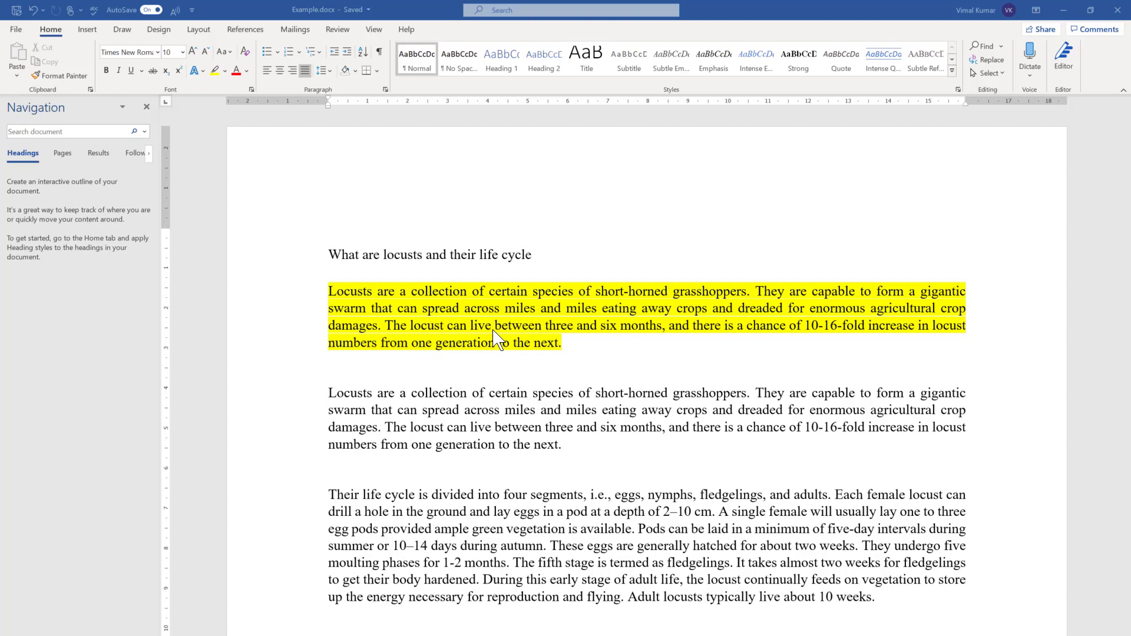
Shade the second paragraph a medium blue chosen from the More Colors hexagon.
{"action": "triple_click", "coordinate": [471, 418]}
{"action": "left_click", "coordinate": [355, 71]}
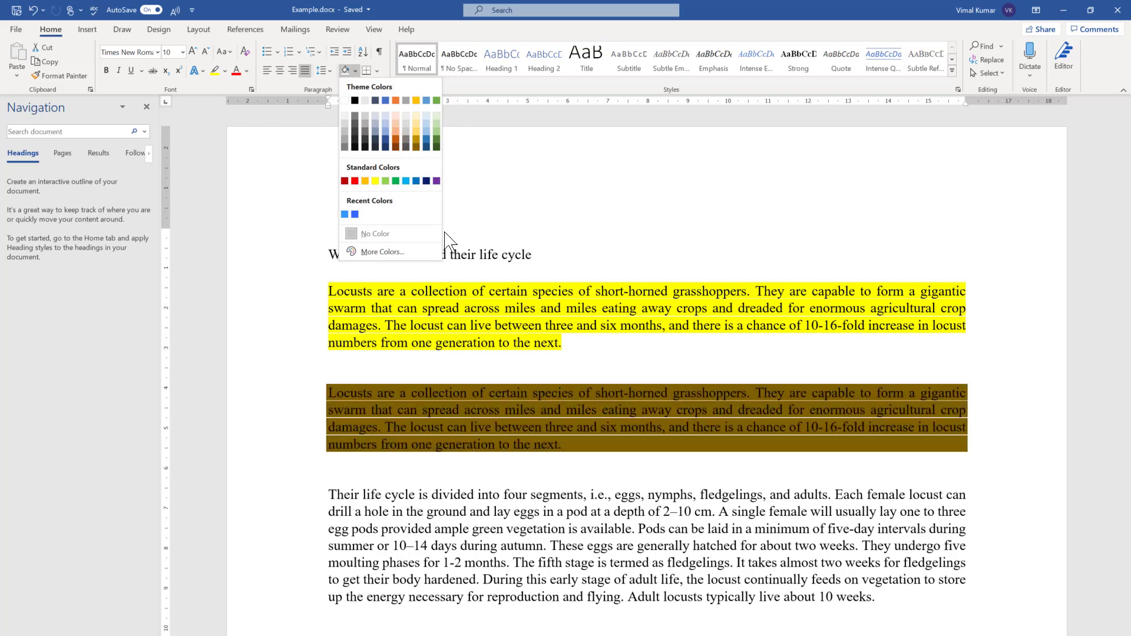
{"action": "left_click", "coordinate": [377, 252]}
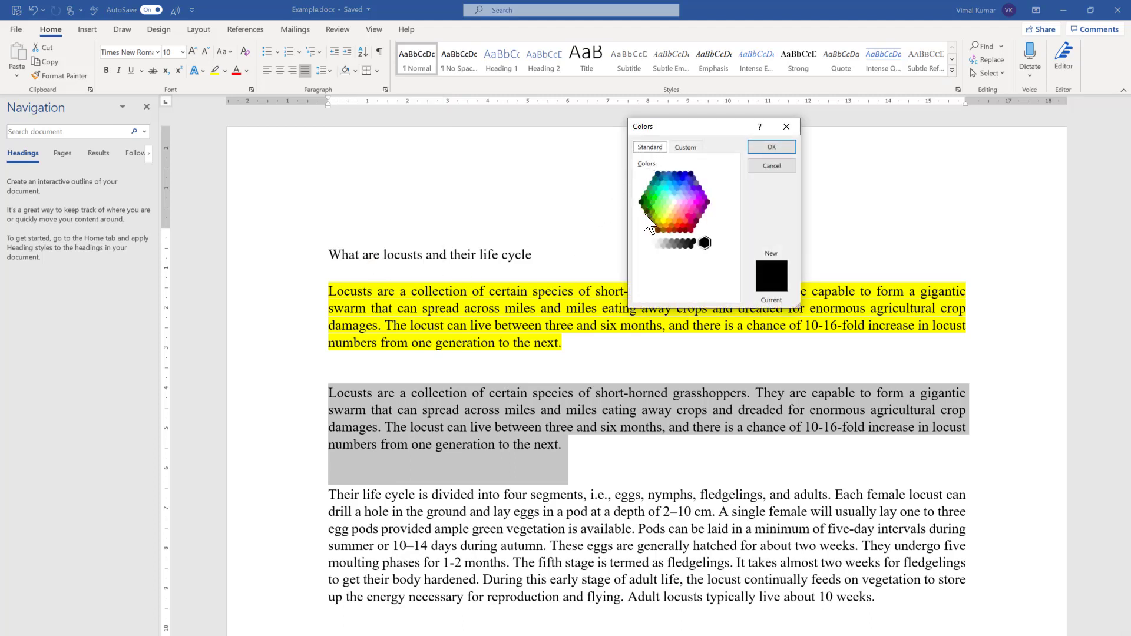
{"action": "left_click", "coordinate": [675, 202]}
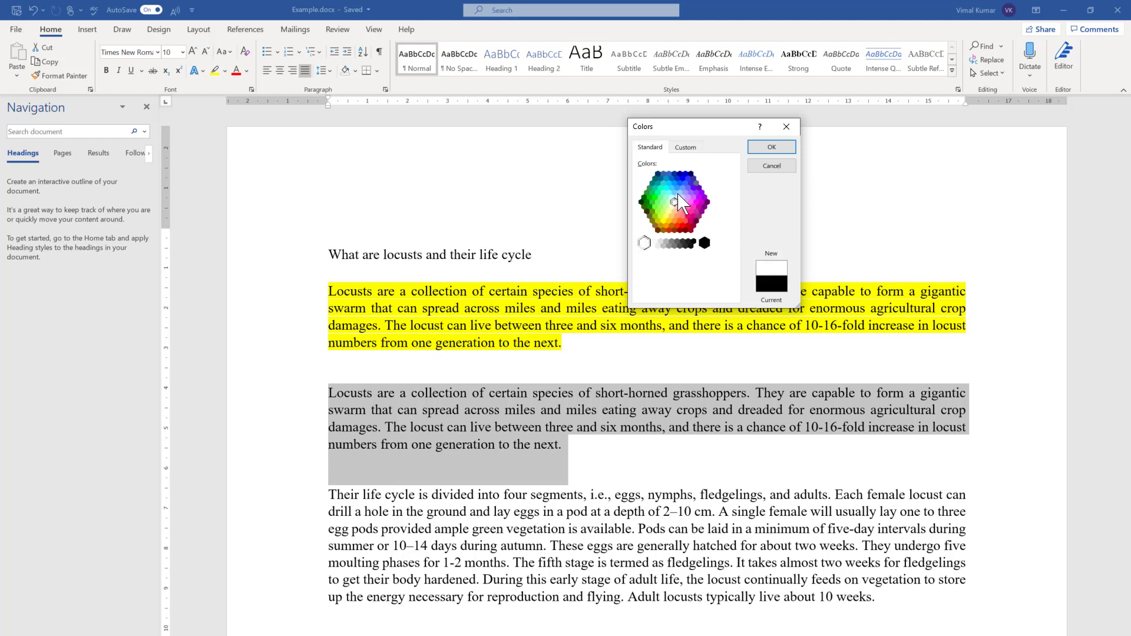
{"action": "left_click", "coordinate": [679, 193]}
{"action": "left_click", "coordinate": [682, 188]}
{"action": "left_click", "coordinate": [770, 152]}
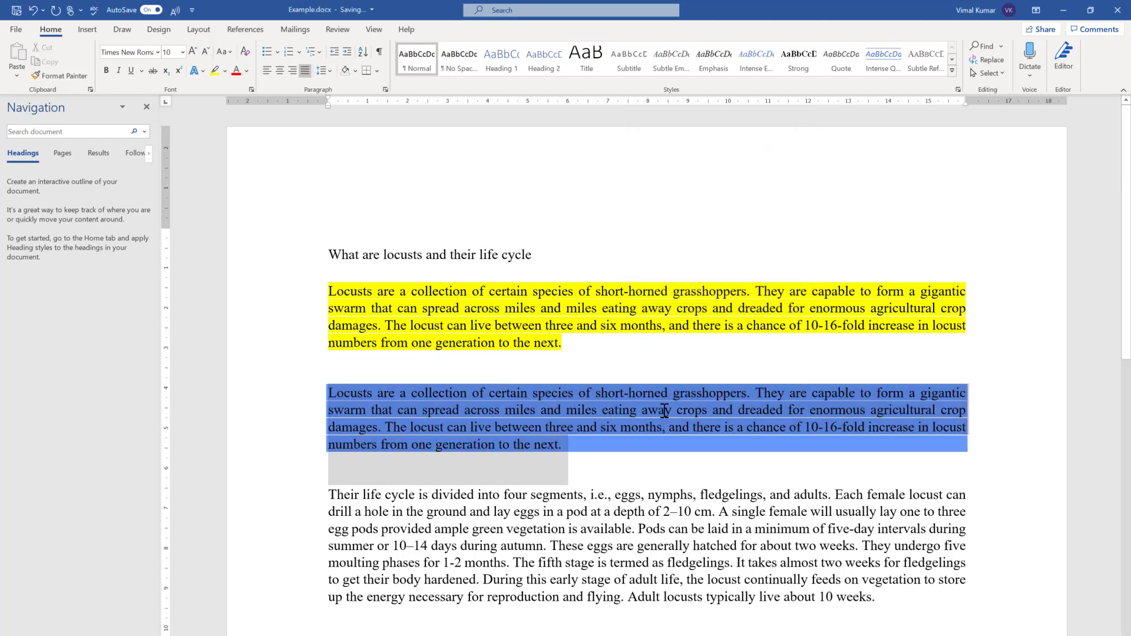
{"action": "mouse_move", "coordinate": [570, 446]}
{"action": "left_mouse_down"}
{"action": "mouse_move", "coordinate": [413, 427]}
{"action": "mouse_move", "coordinate": [348, 397]}
{"action": "left_mouse_up"}
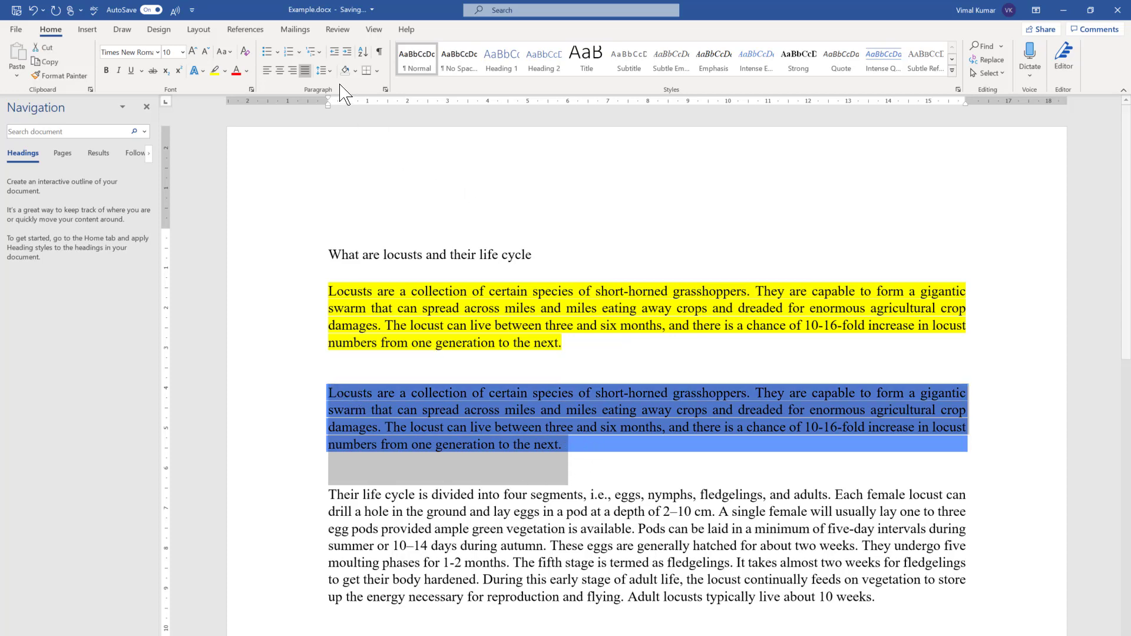
{"action": "left_click", "coordinate": [356, 70]}
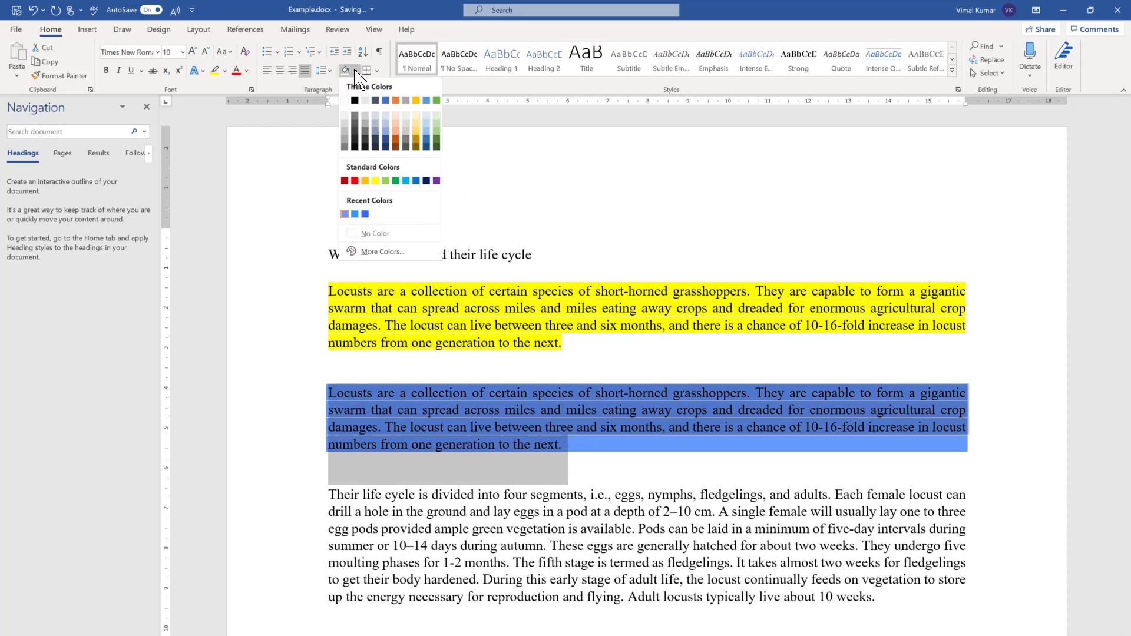
Change the paragraph shading to custom blue #3399FF (Red 51) with the HSL colour model.
{"action": "left_click", "coordinate": [382, 253]}
{"action": "left_click", "coordinate": [688, 149]}
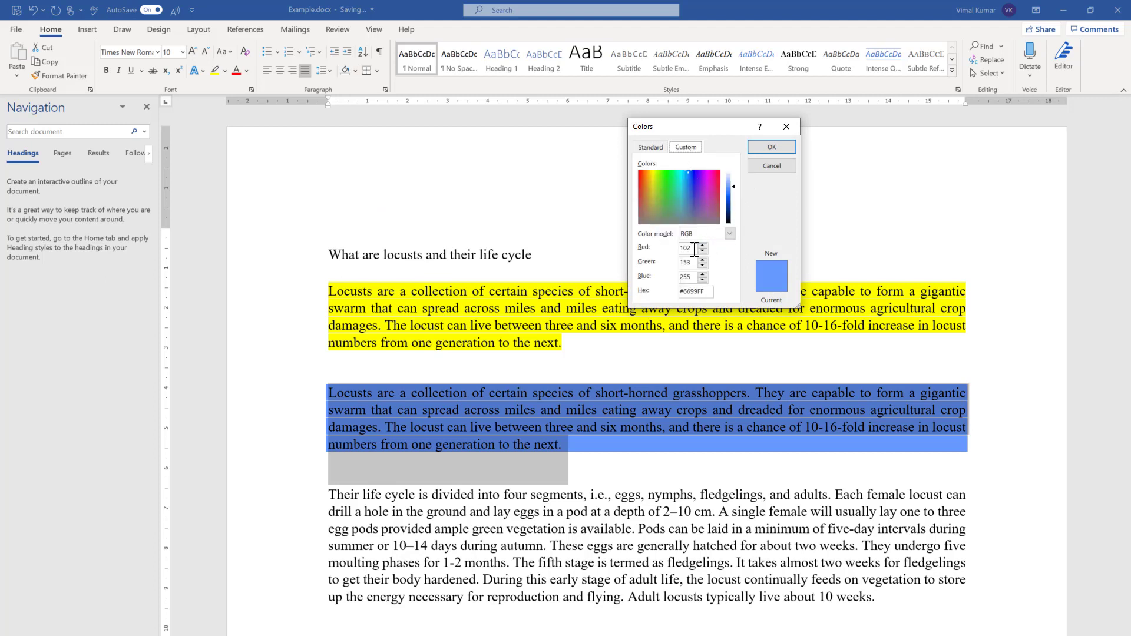
{"action": "left_click_drag", "start_coordinate": [704, 293], "coordinate": [679, 293]}
{"action": "left_click_drag", "start_coordinate": [693, 250], "coordinate": [670, 248]}
{"action": "type", "text": "51"}
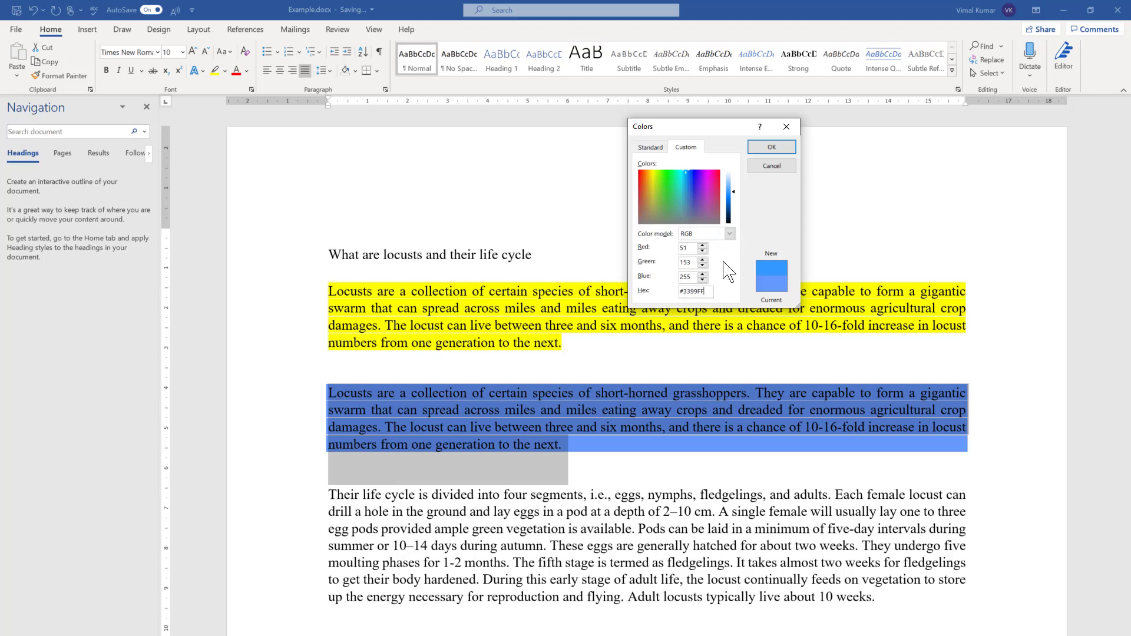
{"action": "left_click", "coordinate": [731, 236]}
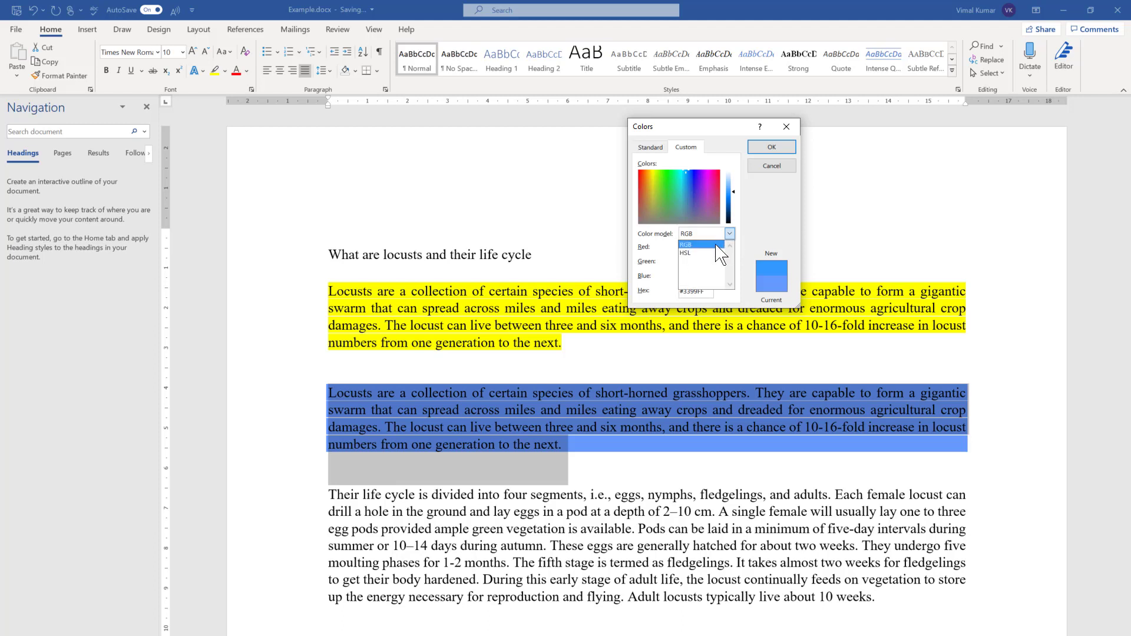
{"action": "left_click", "coordinate": [698, 253]}
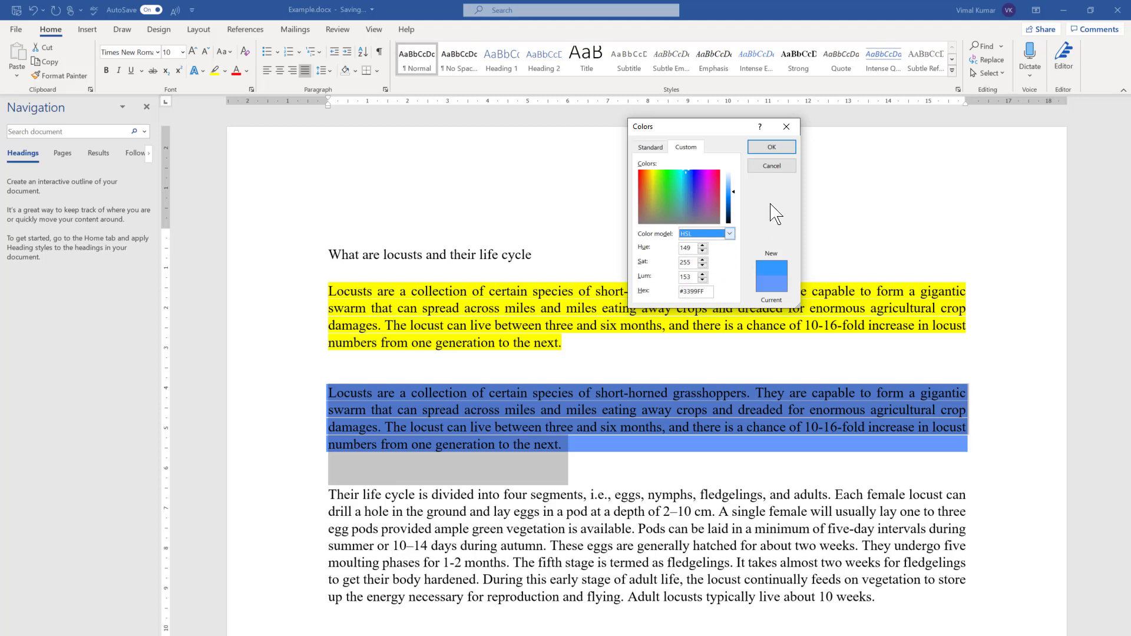
{"action": "left_click", "coordinate": [776, 153]}
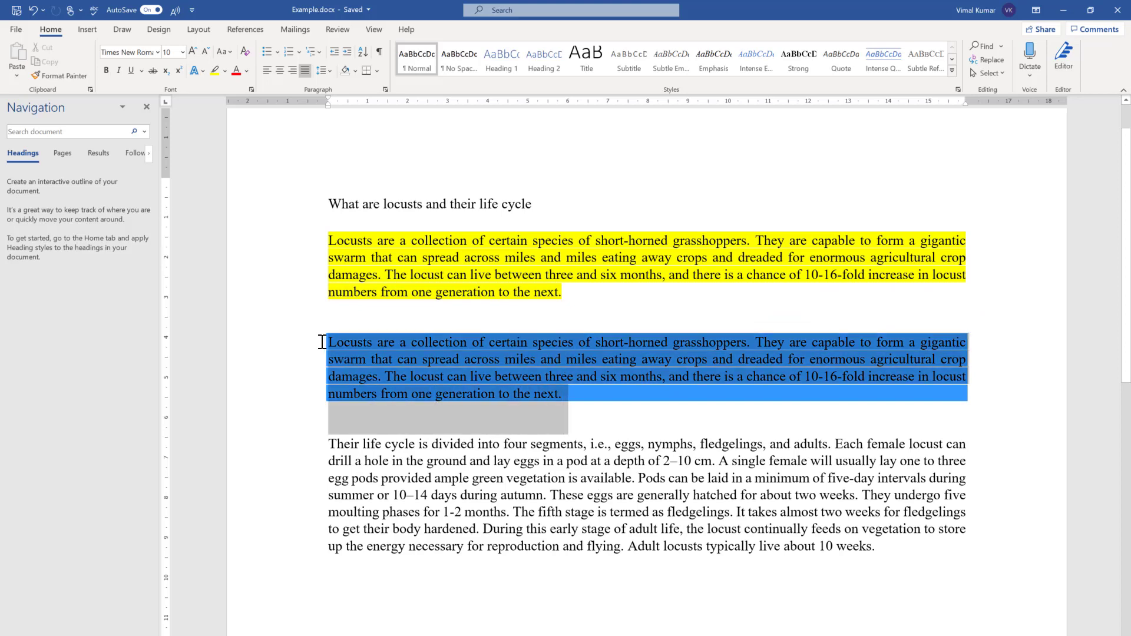
{"action": "left_click", "coordinate": [355, 71]}
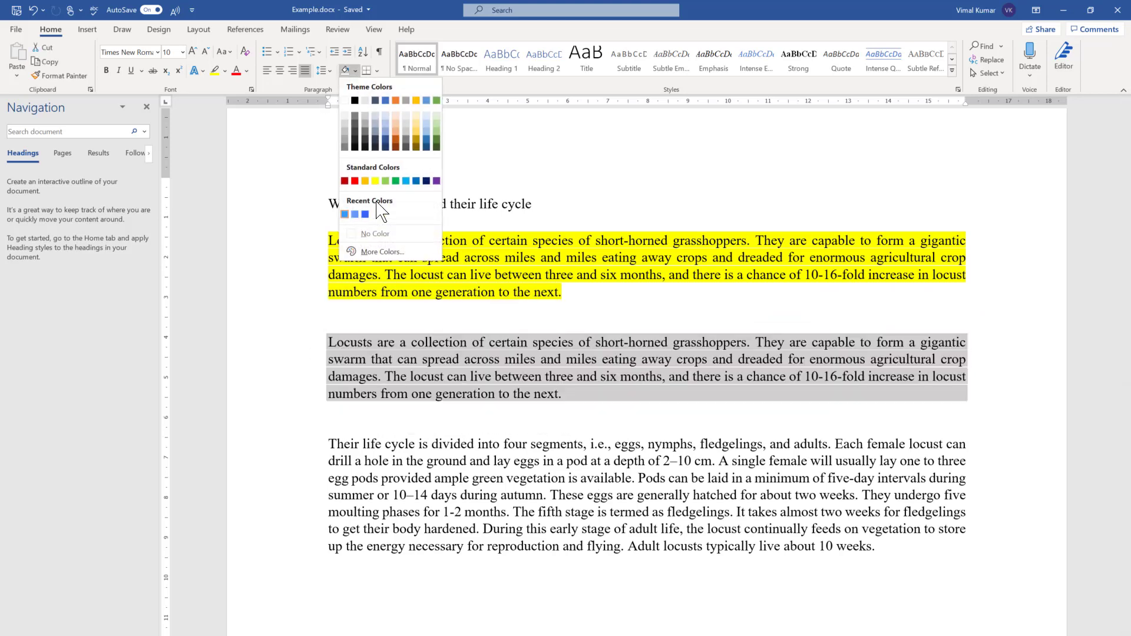
Remove the second paragraph's blue shading and select its last sentence.
{"action": "left_click", "coordinate": [377, 236]}
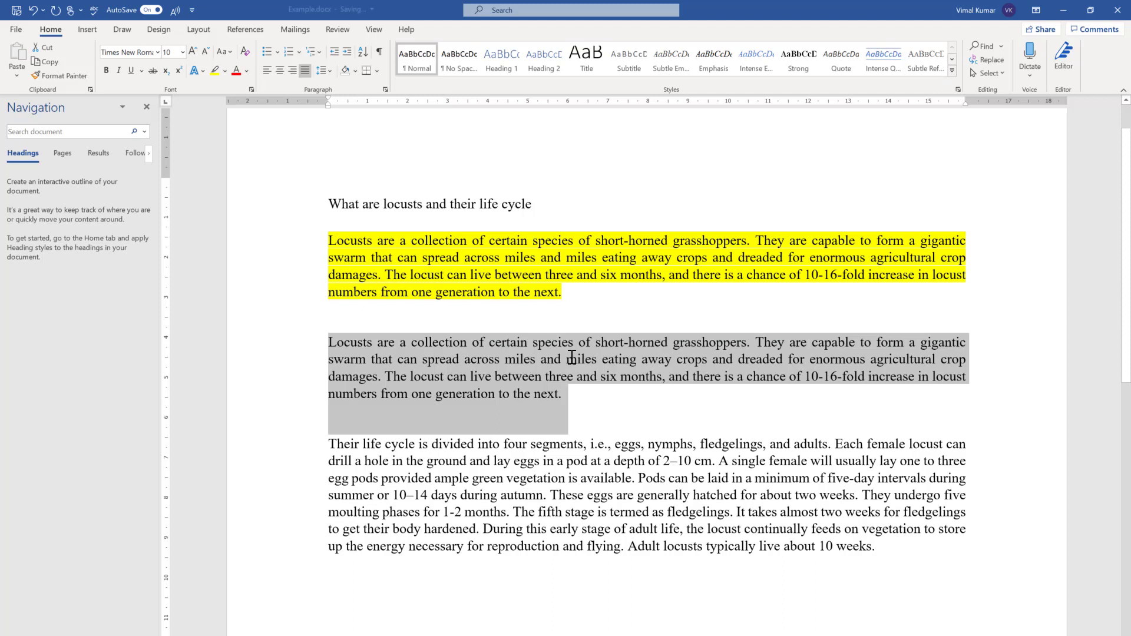
{"action": "left_click", "coordinate": [567, 360]}
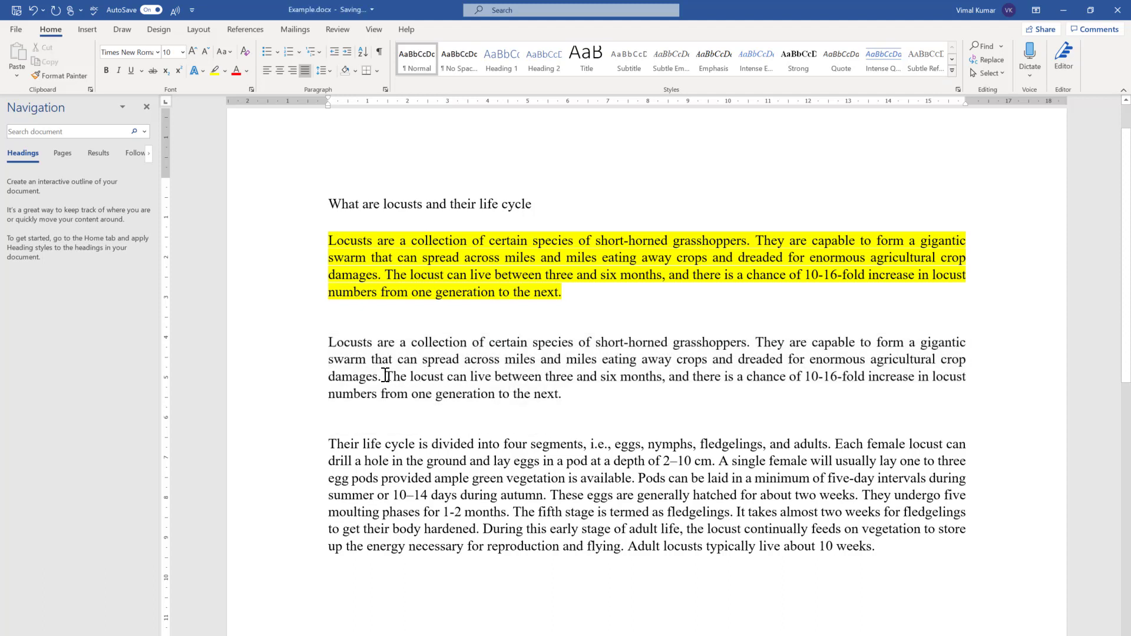
{"action": "left_click_drag", "start_coordinate": [386, 376], "coordinate": [549, 390]}
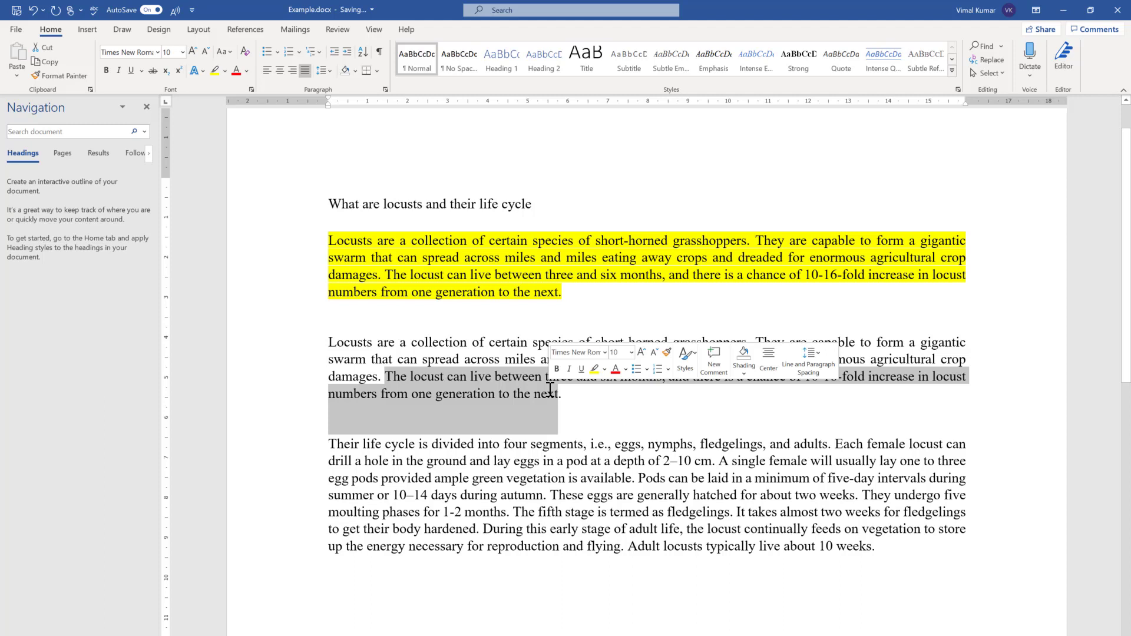
Give the sentence a gold Dk Horizontal pattern shading in Borders and Shading.
{"action": "left_click", "coordinate": [377, 71]}
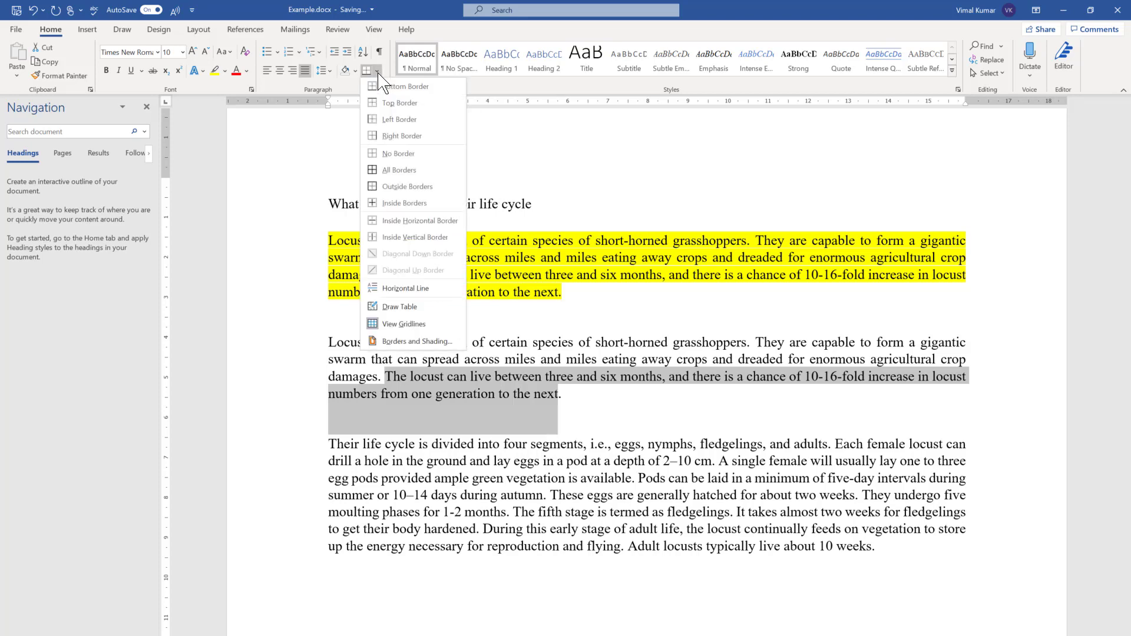
{"action": "left_click", "coordinate": [416, 342]}
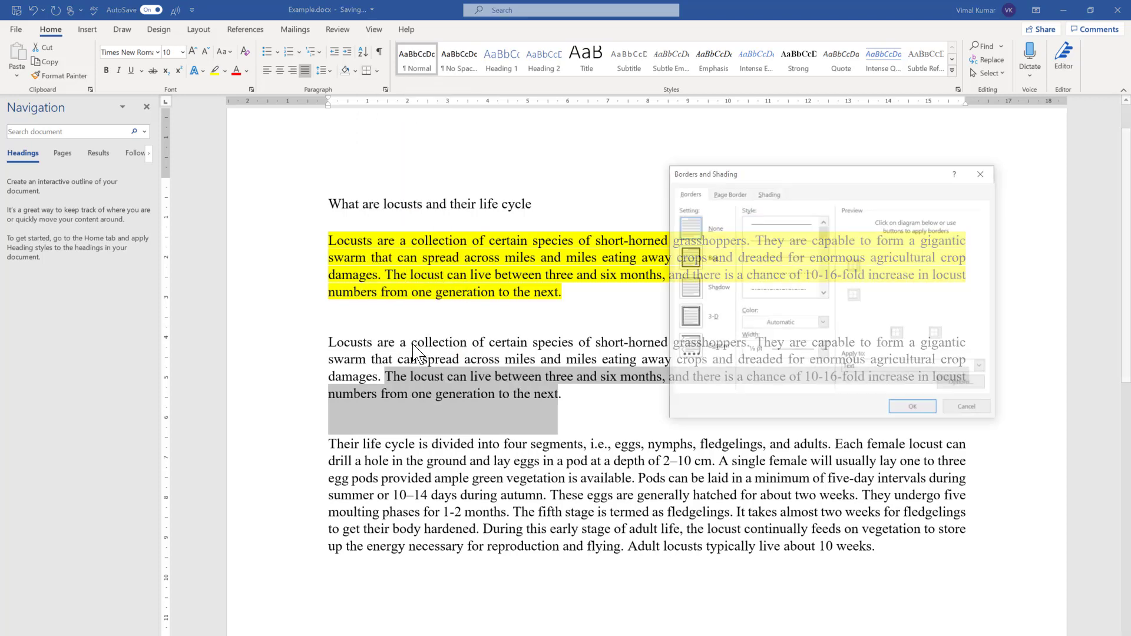
{"action": "left_click", "coordinate": [767, 192]}
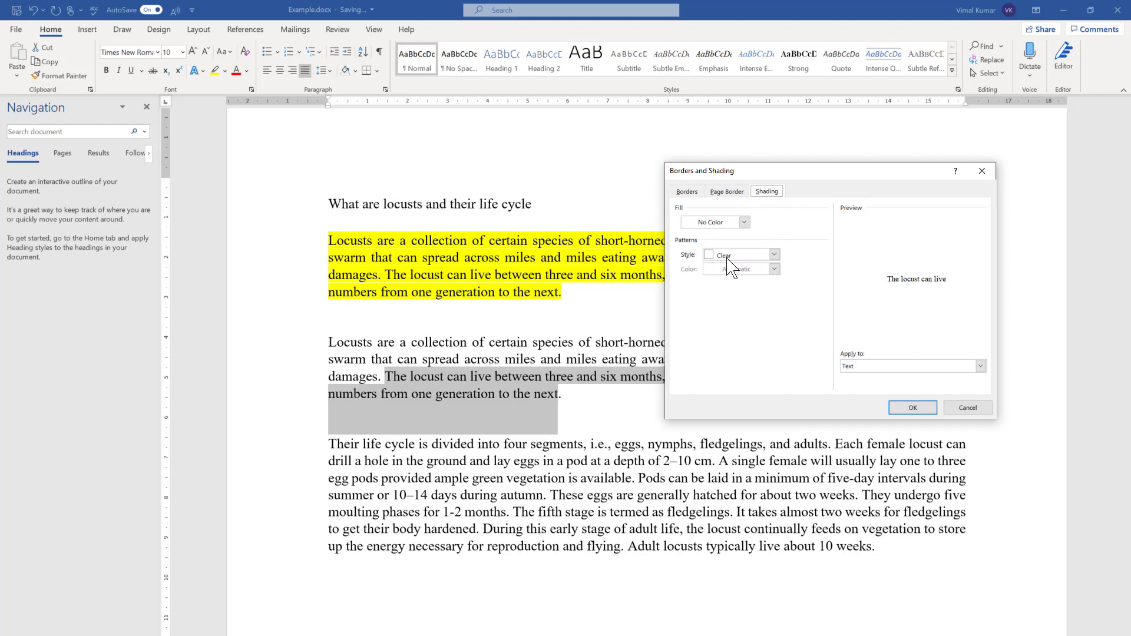
{"action": "left_click", "coordinate": [744, 257]}
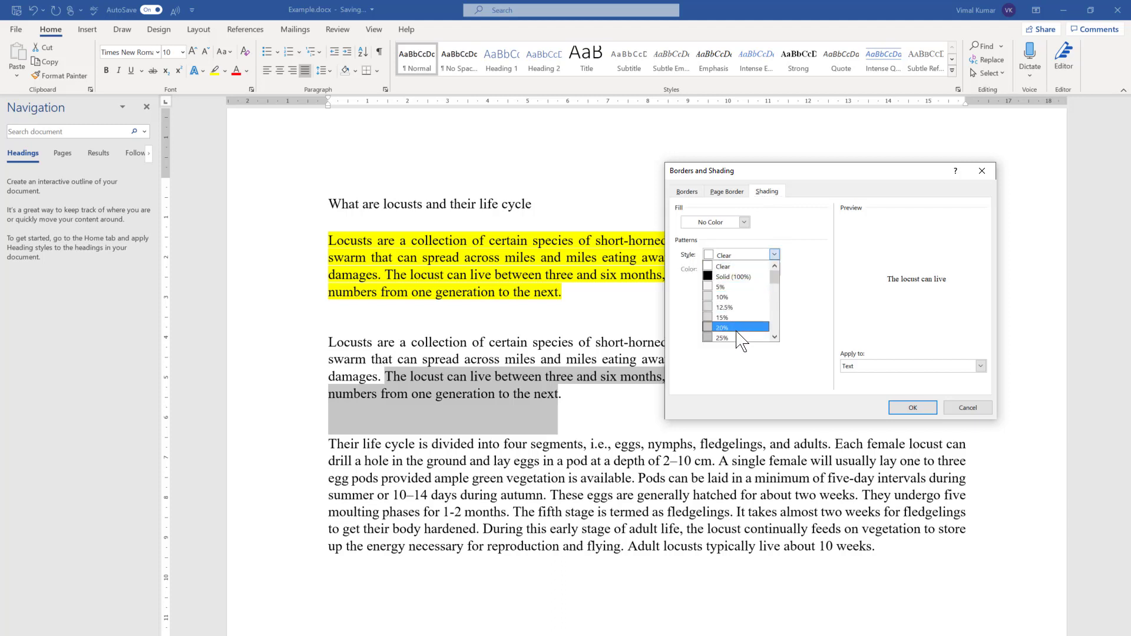
{"action": "scroll", "coordinate": [742, 339], "scroll_direction": "down", "scroll_amount": 1}
{"action": "scroll", "coordinate": [737, 333], "scroll_direction": "down", "scroll_amount": 9}
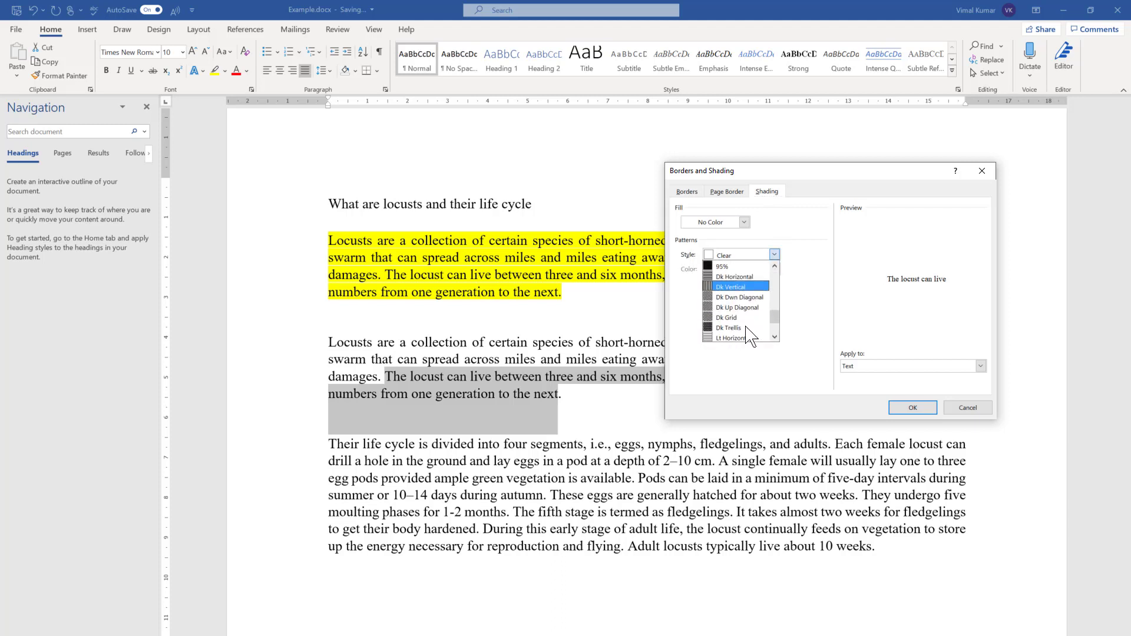
{"action": "scroll", "coordinate": [736, 341], "scroll_direction": "up", "scroll_amount": 4}
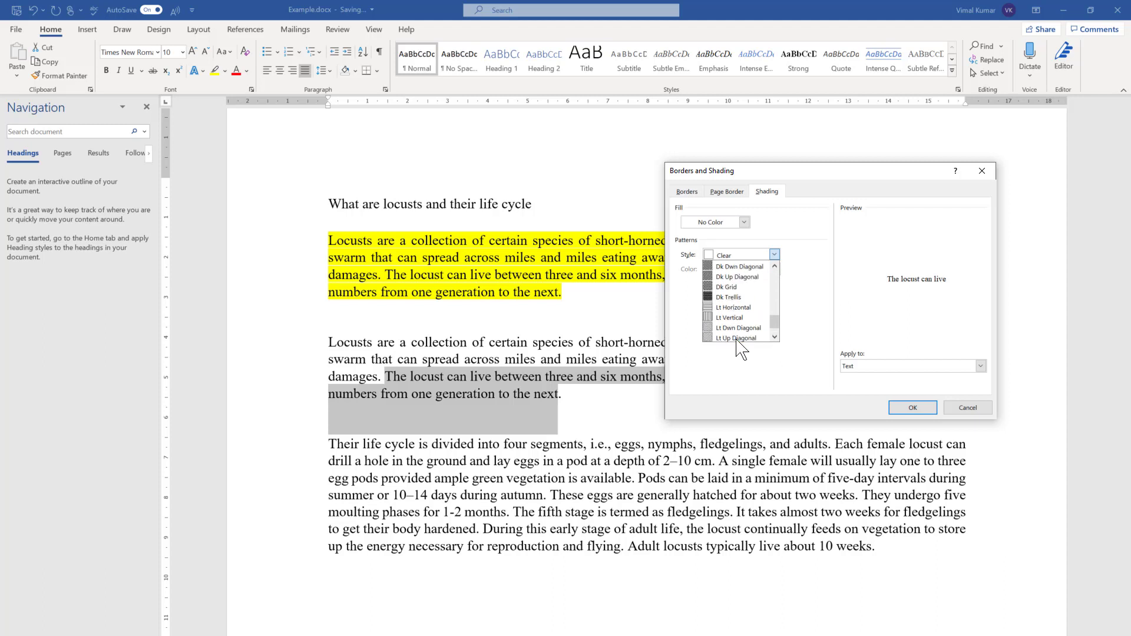
{"action": "scroll", "coordinate": [738, 341], "scroll_direction": "up", "scroll_amount": 6}
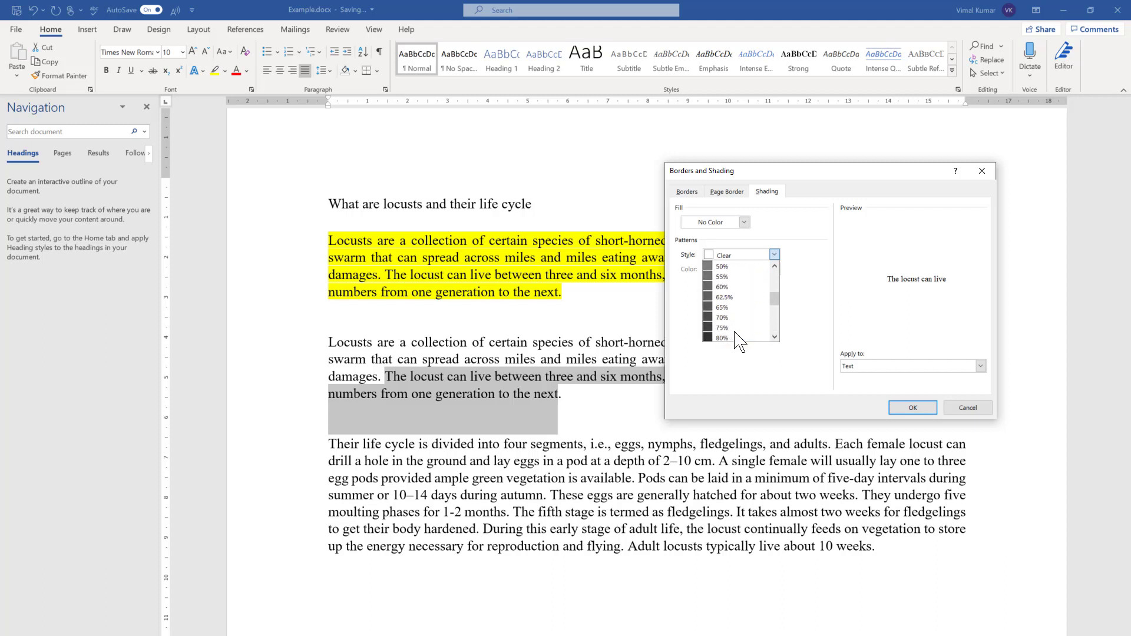
{"action": "scroll", "coordinate": [738, 339], "scroll_direction": "down", "scroll_amount": 6}
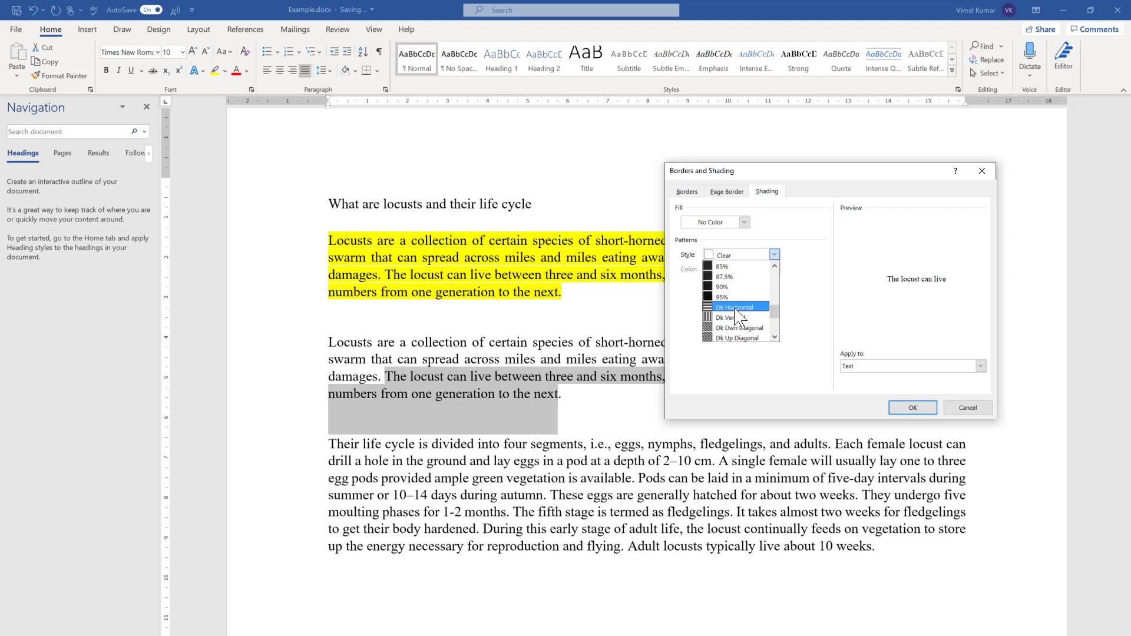
{"action": "left_click", "coordinate": [736, 308]}
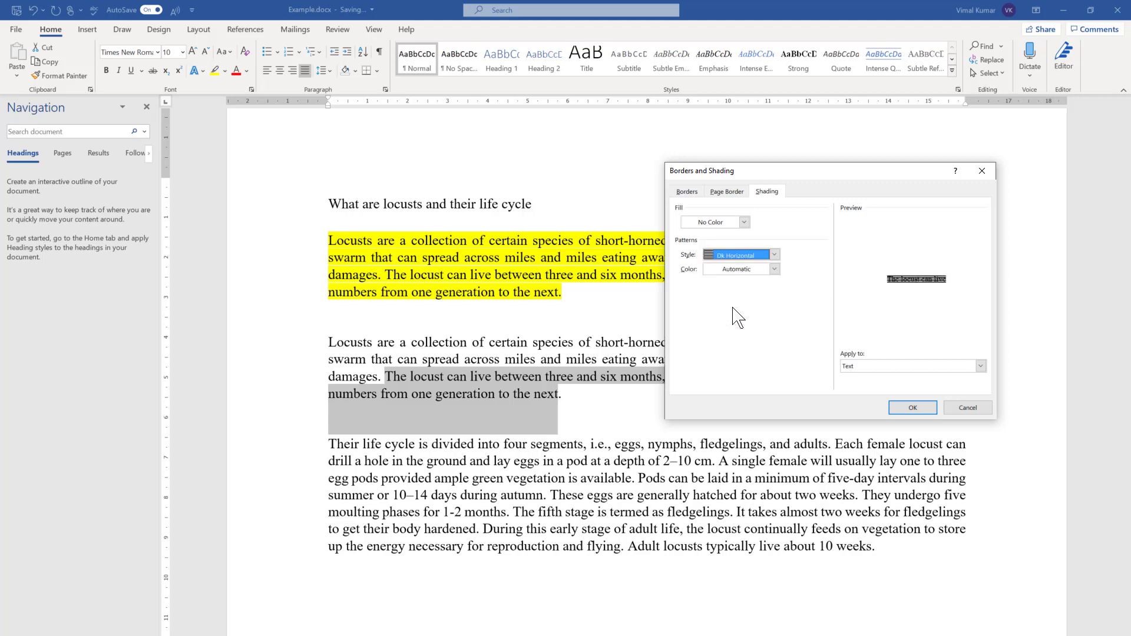
{"action": "left_click", "coordinate": [774, 269]}
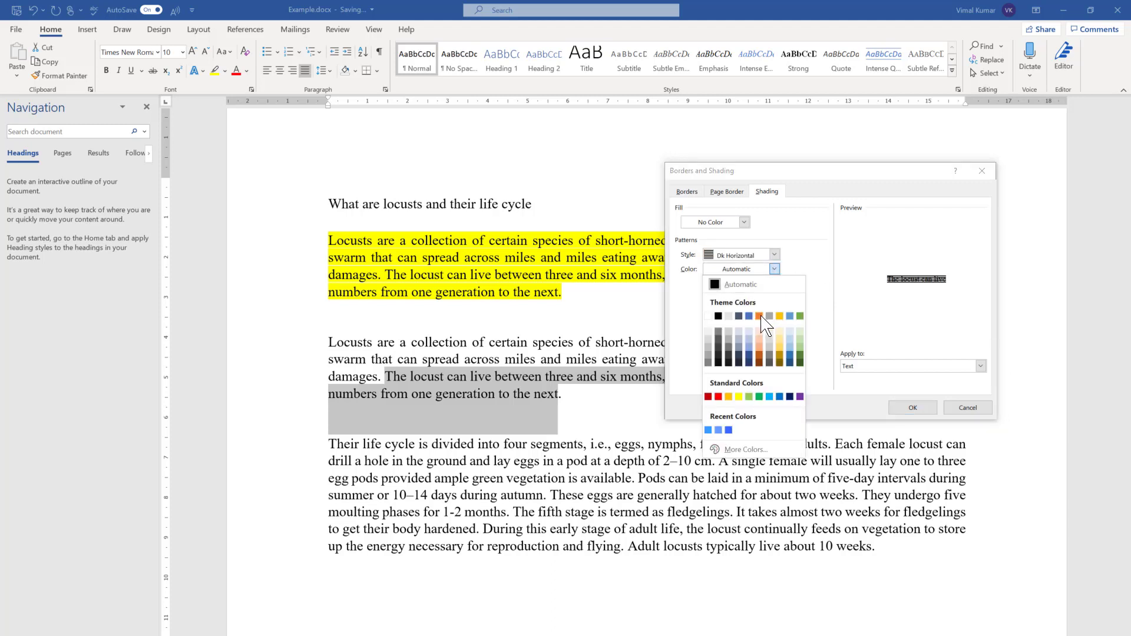
{"action": "left_click", "coordinate": [779, 316]}
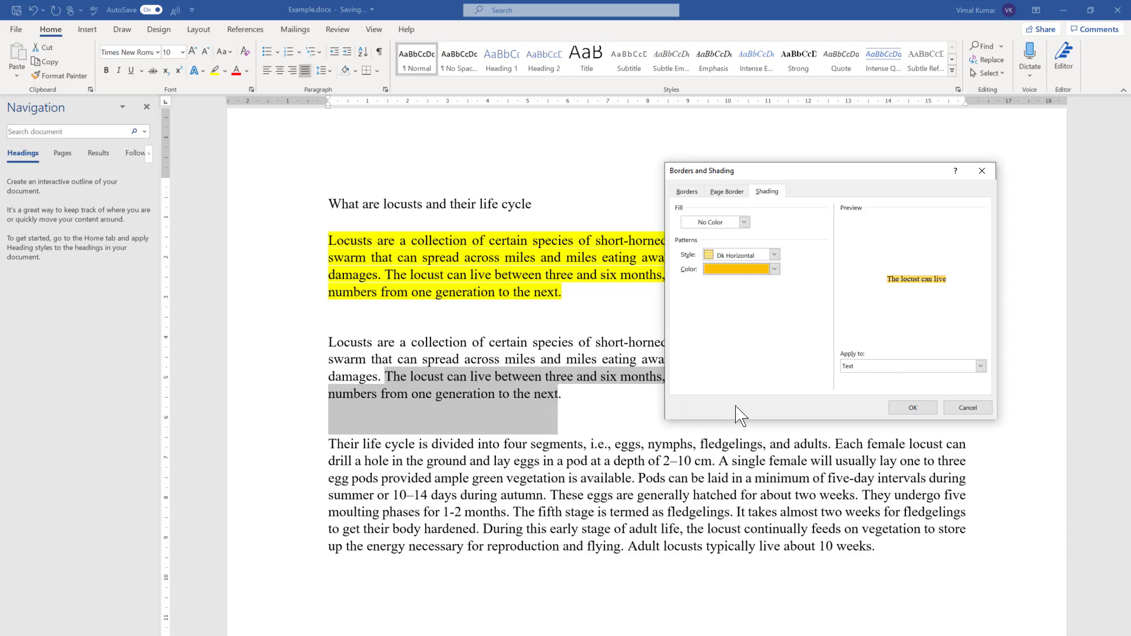
{"action": "left_click", "coordinate": [915, 409]}
{"action": "left_click", "coordinate": [517, 392]}
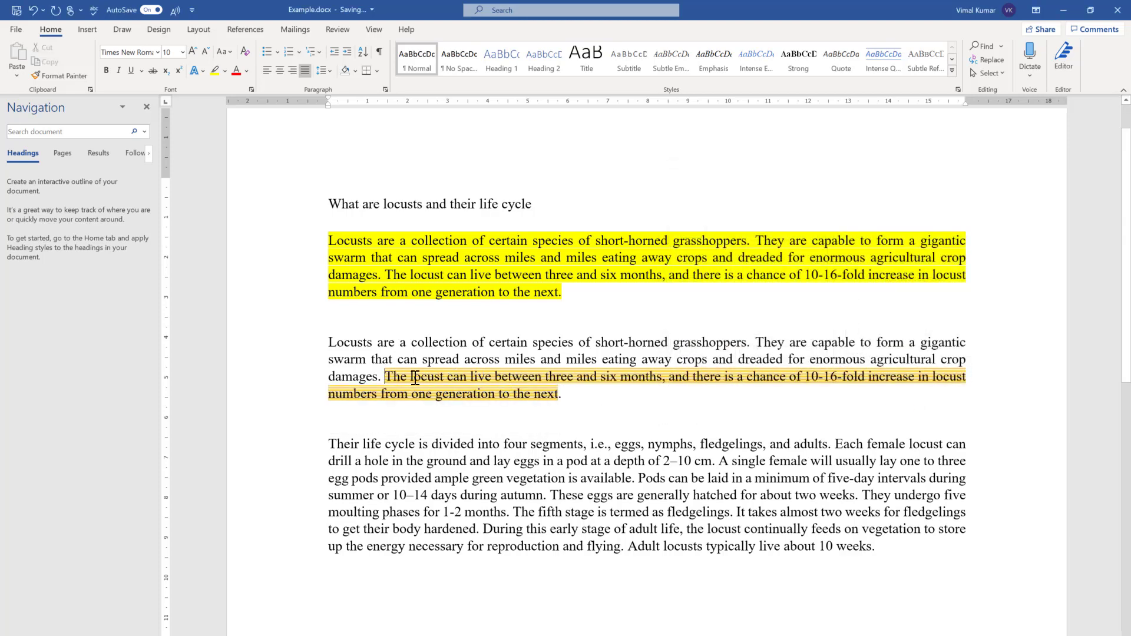
Reapply Dk Horizontal shading to the sentence beginning 'The locust' with a light peach pattern colour.
{"action": "mouse_move", "coordinate": [416, 378]}
{"action": "left_mouse_down"}
{"action": "mouse_move", "coordinate": [548, 389]}
{"action": "mouse_move", "coordinate": [390, 376]}
{"action": "left_mouse_up"}
{"action": "left_click", "coordinate": [564, 398]}
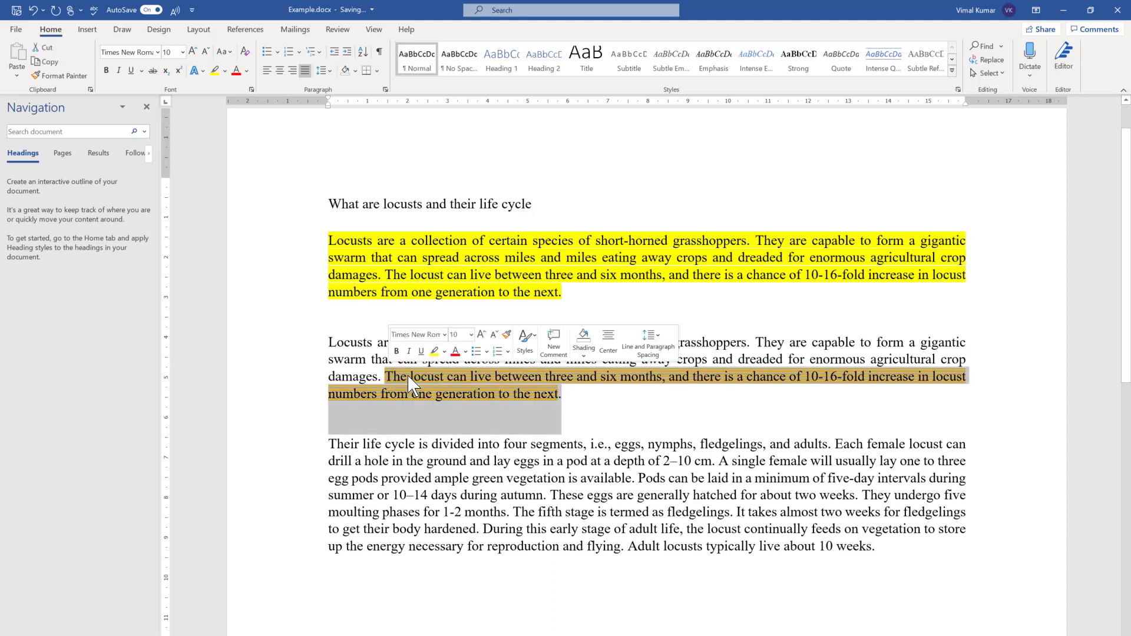
{"action": "left_click", "coordinate": [408, 388]}
{"action": "left_click_drag", "start_coordinate": [409, 377], "coordinate": [558, 393]}
{"action": "left_click", "coordinate": [377, 70]}
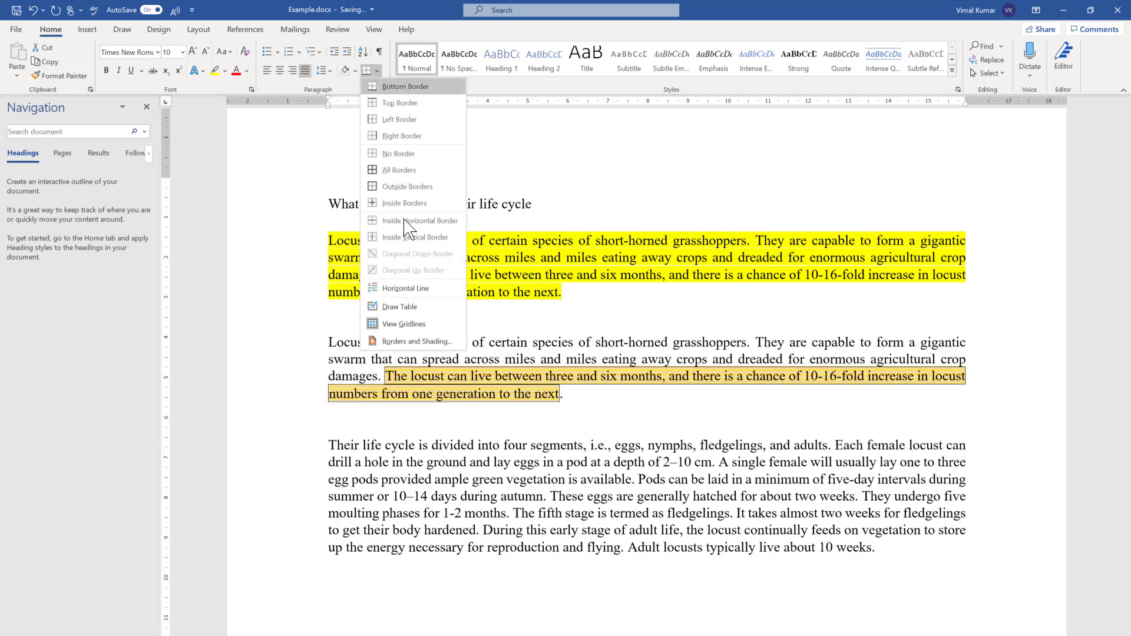
{"action": "left_click", "coordinate": [417, 341]}
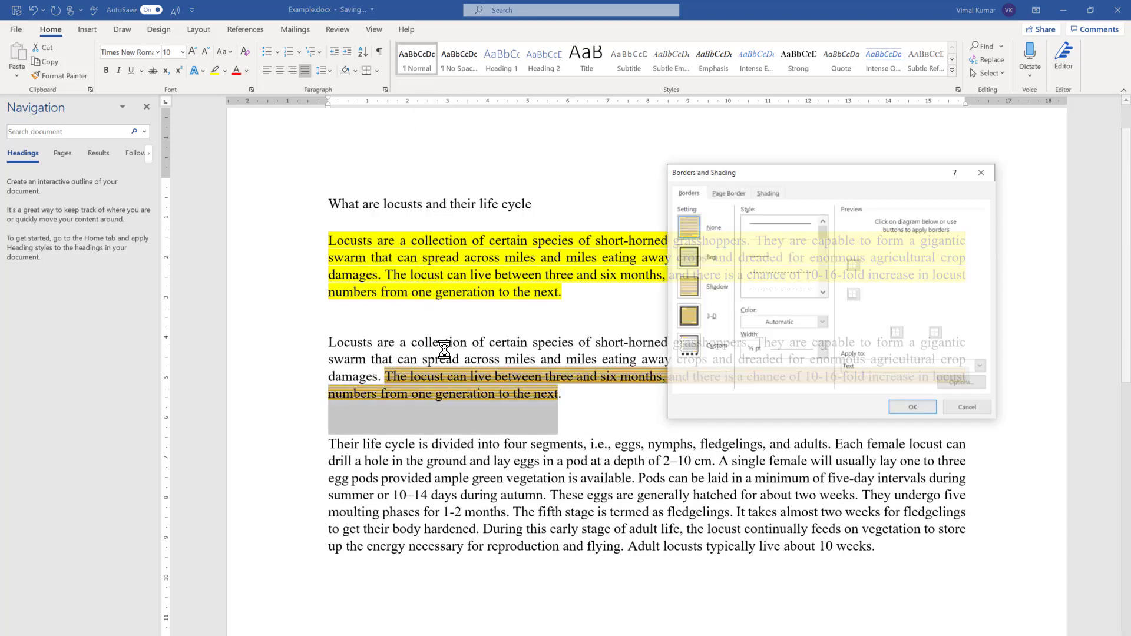
{"action": "left_click", "coordinate": [776, 191]}
{"action": "left_click", "coordinate": [774, 254]}
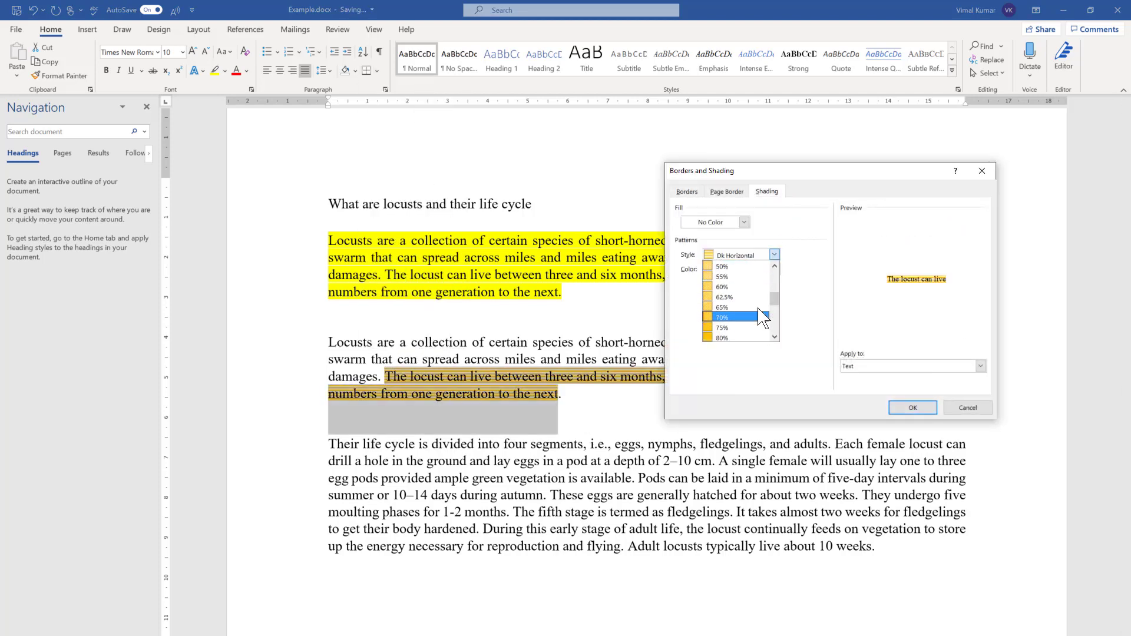
{"action": "left_click_drag", "start_coordinate": [774, 299], "coordinate": [774, 270]}
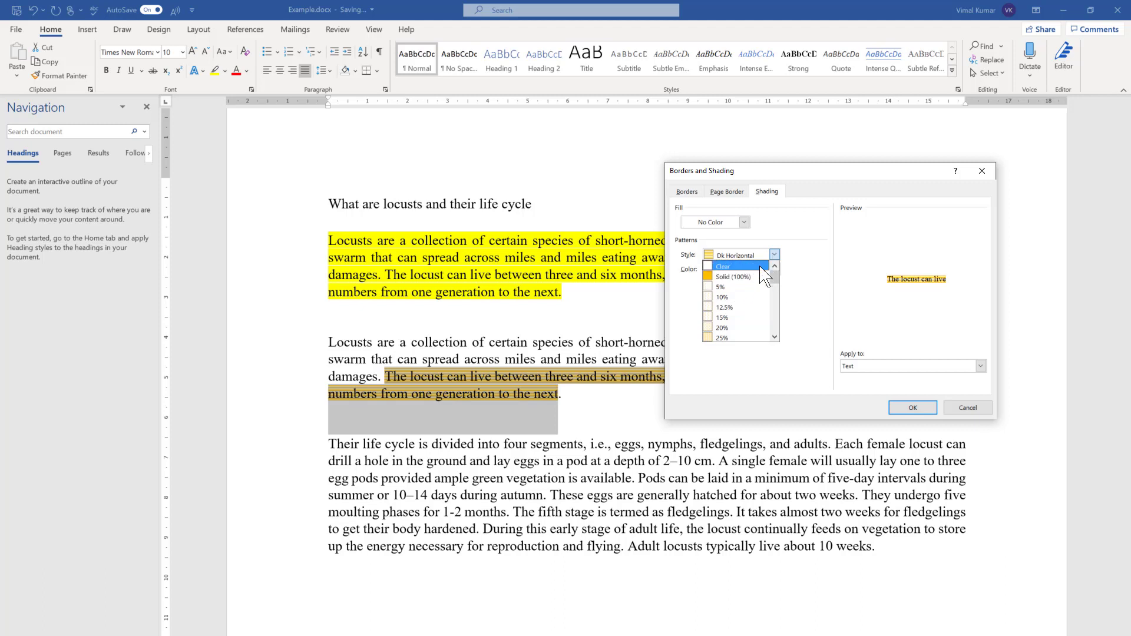
{"action": "left_click", "coordinate": [796, 285]}
{"action": "left_click", "coordinate": [774, 269]}
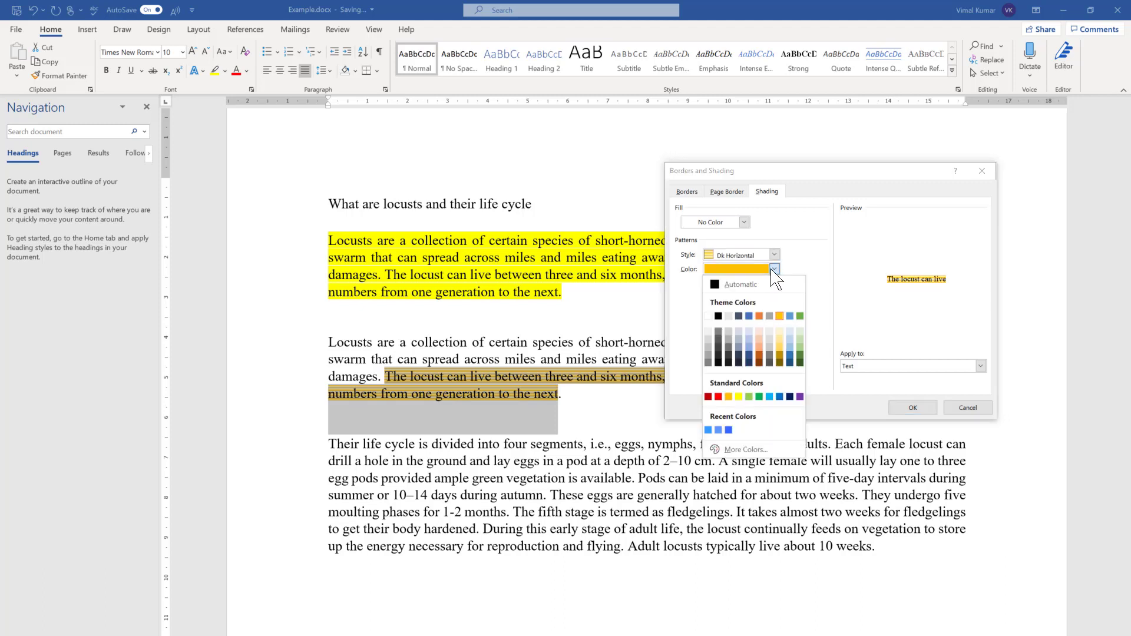
{"action": "left_click", "coordinate": [759, 332]}
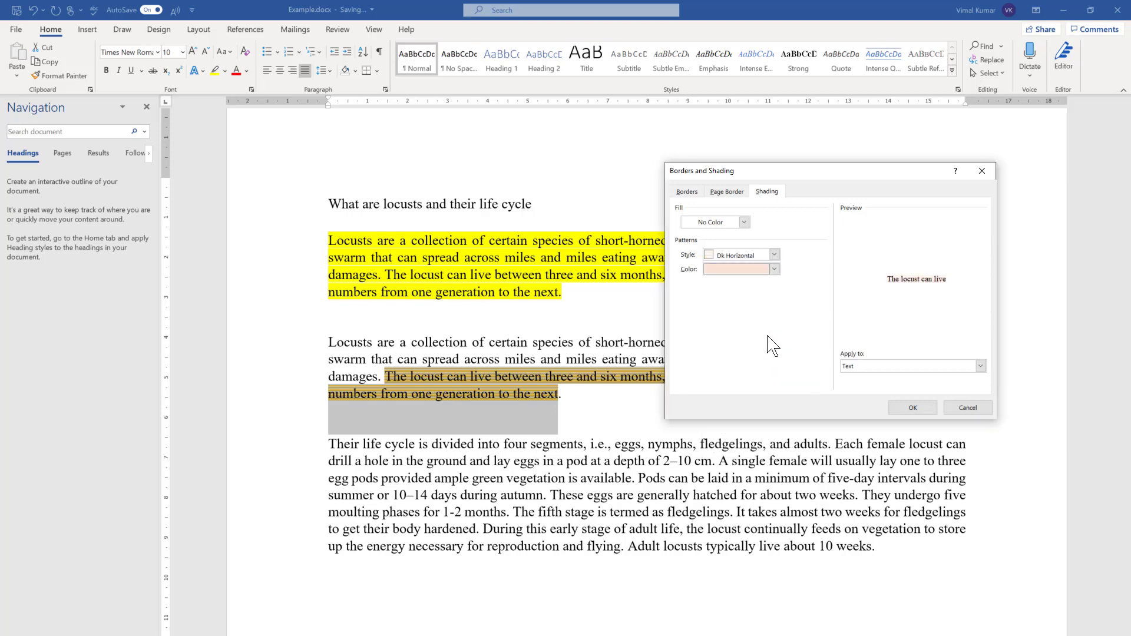
{"action": "left_click", "coordinate": [911, 409]}
{"action": "left_click", "coordinate": [621, 398]}
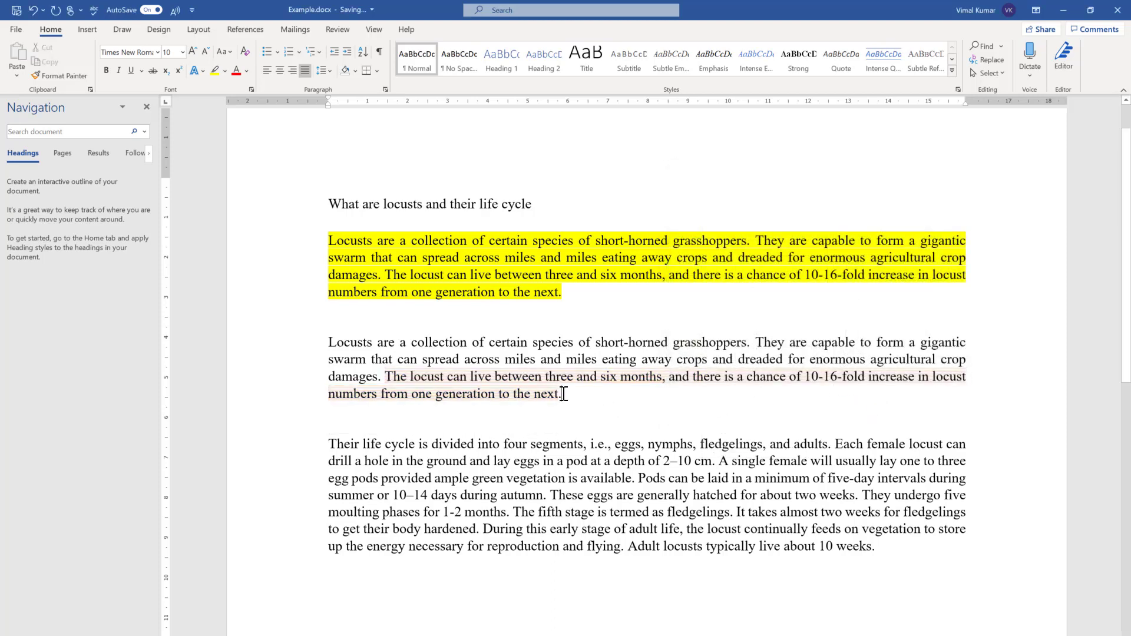
Set the sentence's pattern style to Clear in Borders and Shading, then undo the last change.
{"action": "left_click_drag", "start_coordinate": [561, 391], "coordinate": [387, 376]}
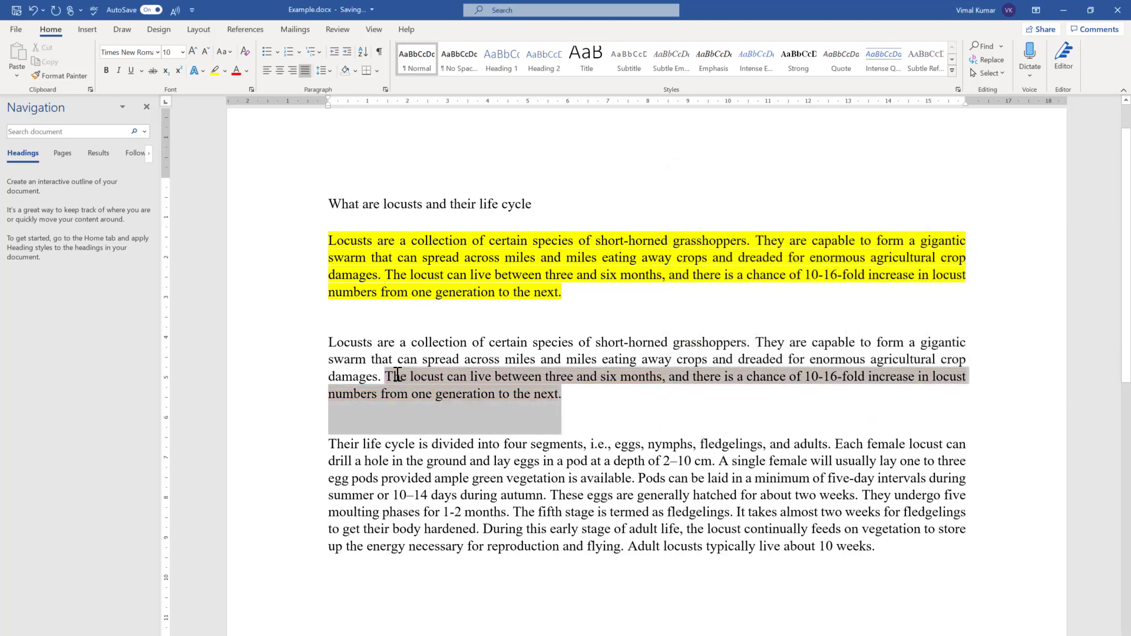
{"action": "left_click", "coordinate": [376, 70]}
{"action": "left_click", "coordinate": [415, 340]}
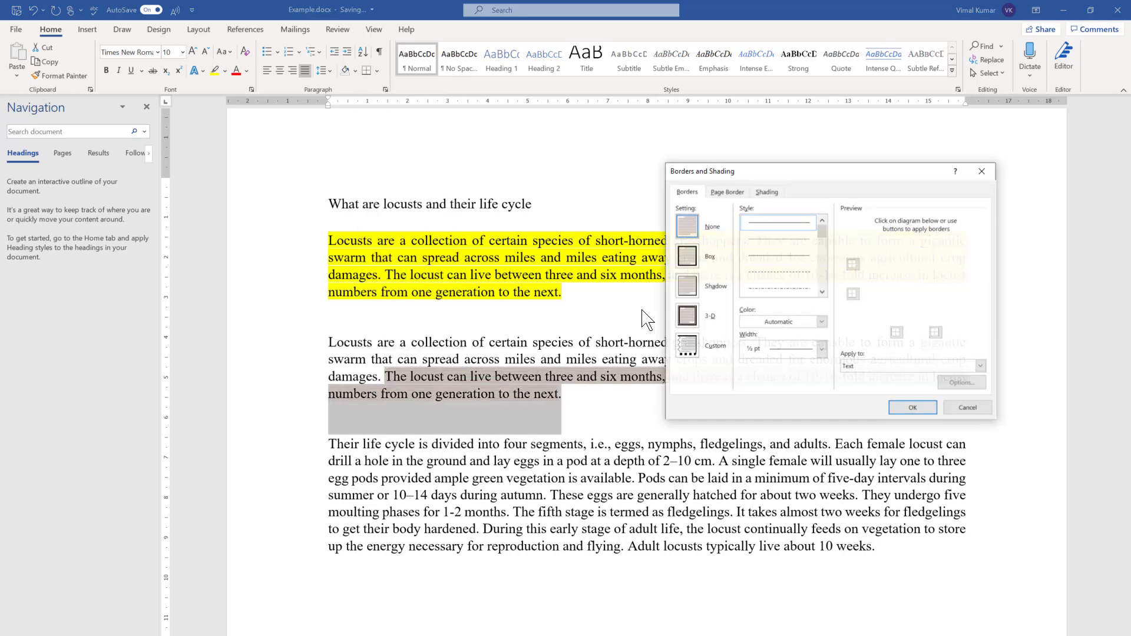
{"action": "left_click", "coordinate": [765, 192]}
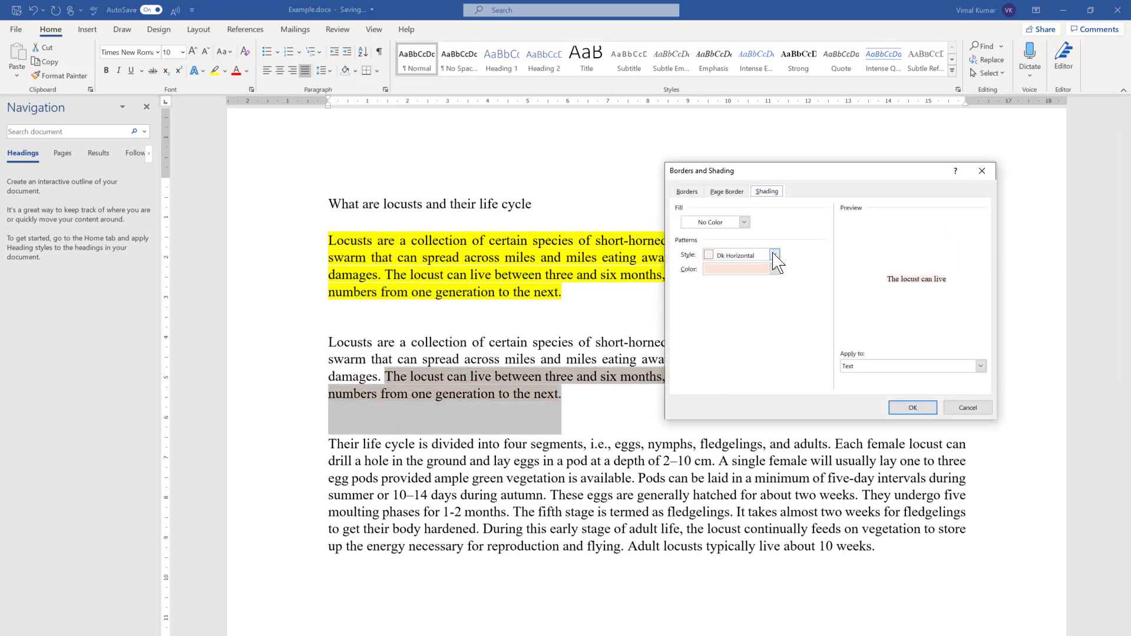
{"action": "left_click", "coordinate": [775, 254]}
{"action": "scroll", "coordinate": [746, 281], "scroll_direction": "up", "scroll_amount": 4}
{"action": "scroll", "coordinate": [741, 282], "scroll_direction": "up", "scroll_amount": 4}
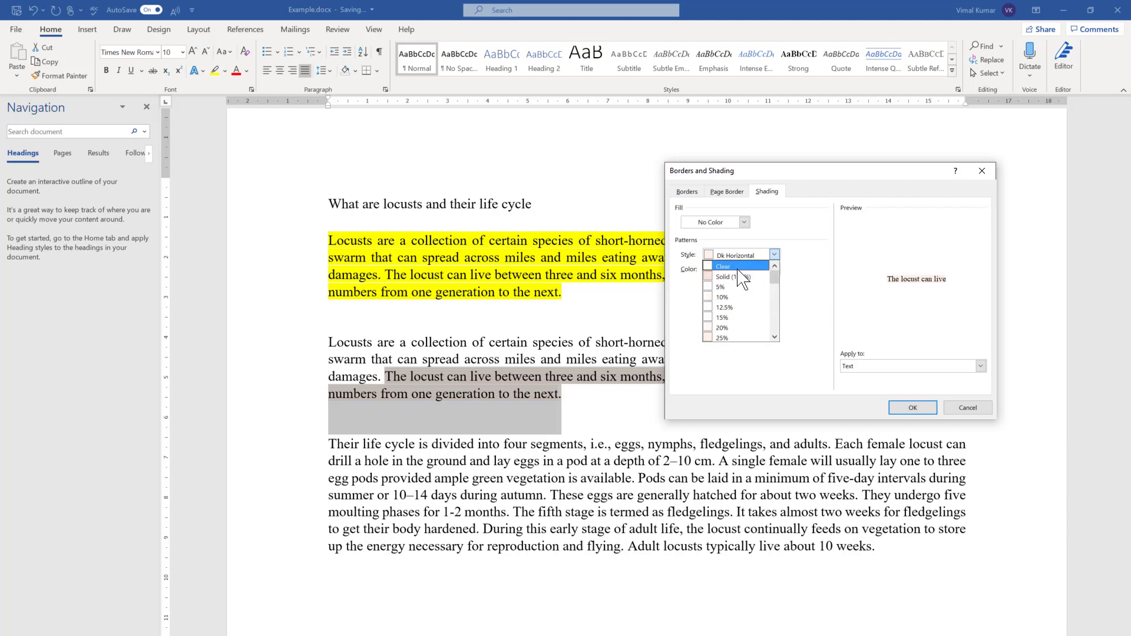
{"action": "left_click", "coordinate": [736, 267]}
{"action": "left_click", "coordinate": [897, 420]}
{"action": "left_click", "coordinate": [866, 416]}
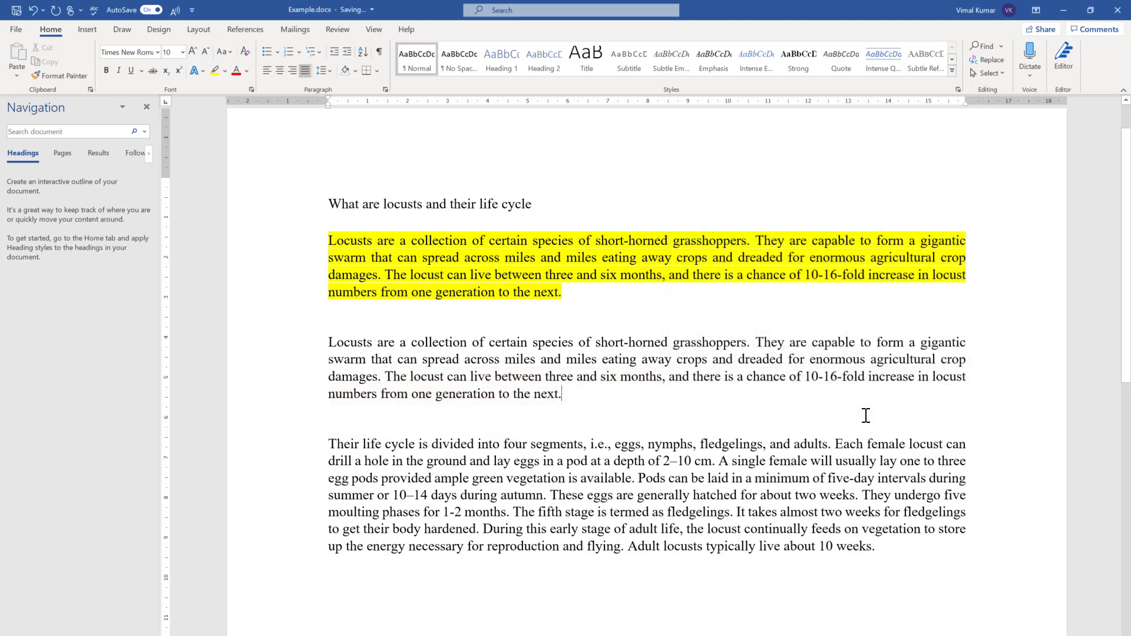
{"action": "key", "text": "ctrl+z"}
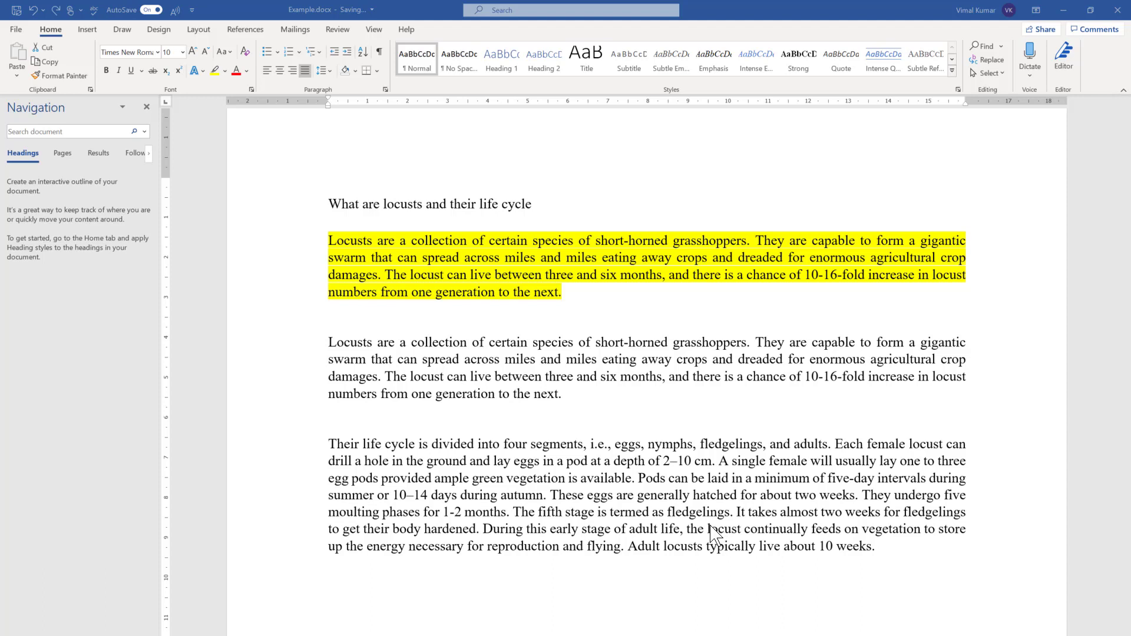
Select the whole second paragraph and choose the 12.5% pattern style in Borders and Shading.
{"action": "triple_click", "coordinate": [575, 398]}
{"action": "left_click", "coordinate": [572, 404]}
{"action": "left_click_drag", "start_coordinate": [566, 421], "coordinate": [328, 342]}
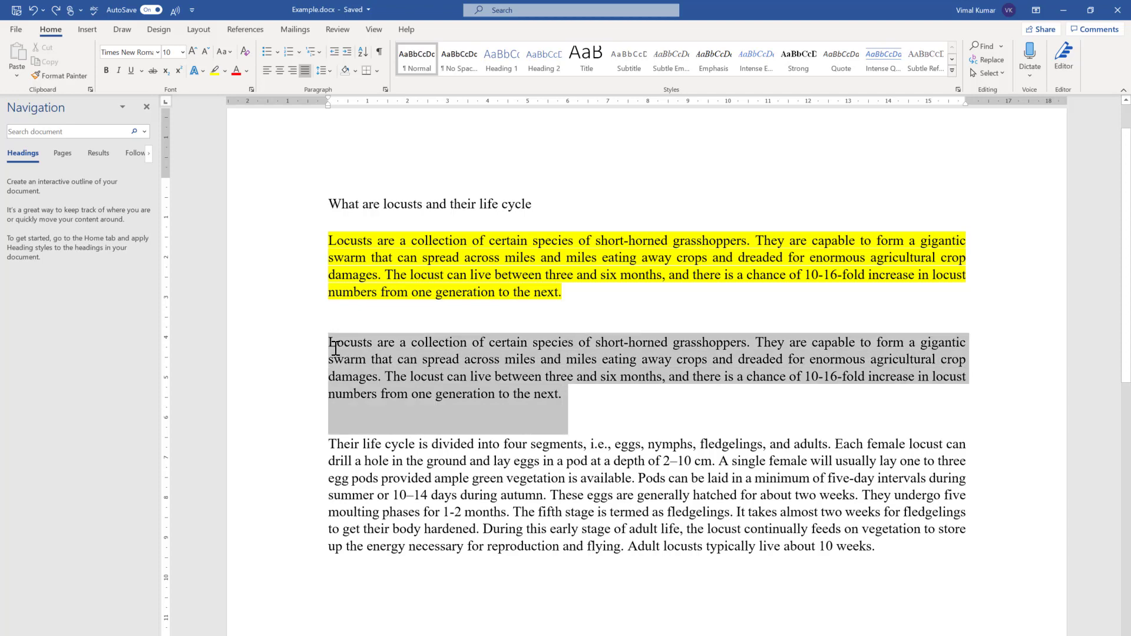
{"action": "left_click", "coordinate": [377, 71]}
{"action": "left_click", "coordinate": [420, 347]}
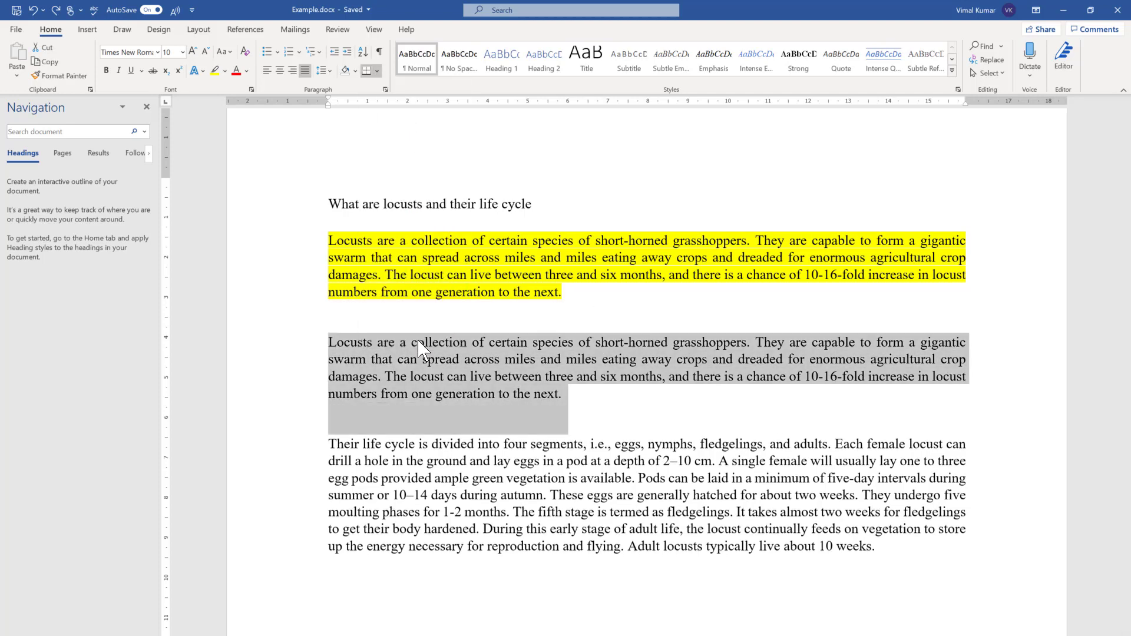
{"action": "left_click", "coordinate": [767, 192]}
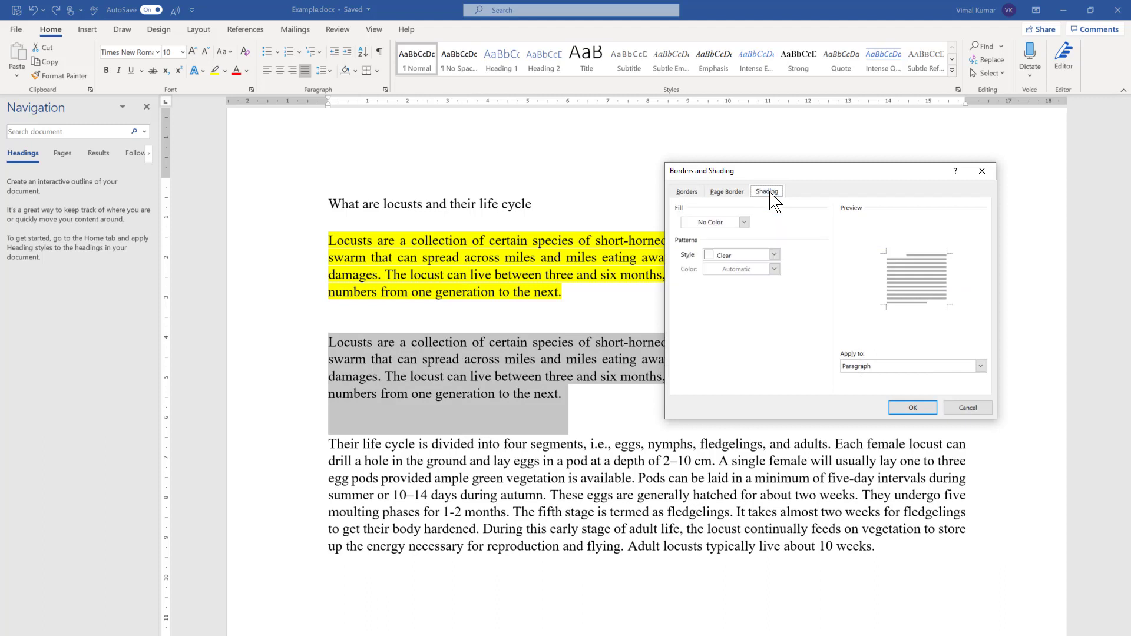
{"action": "left_click", "coordinate": [774, 255]}
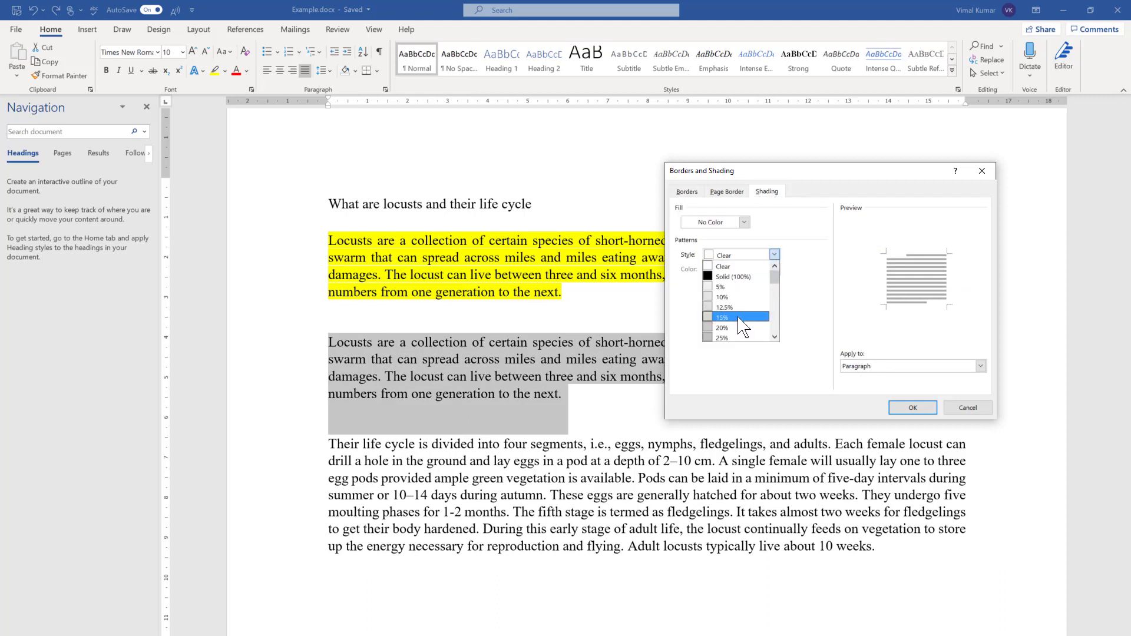
{"action": "scroll", "coordinate": [736, 331], "scroll_direction": "down", "scroll_amount": 2}
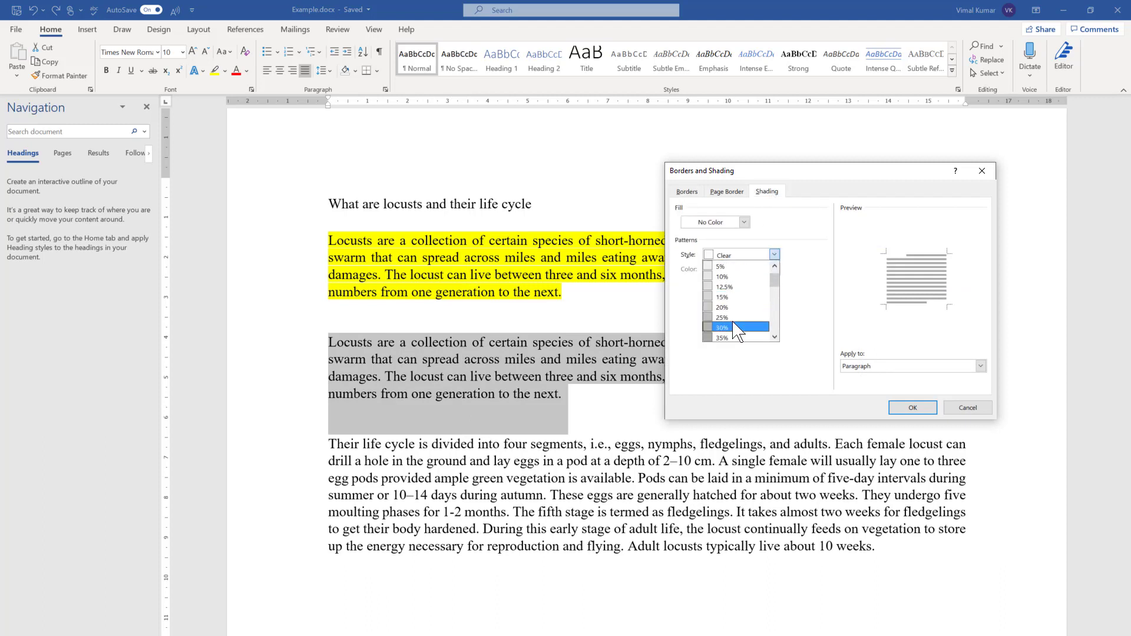
{"action": "left_click", "coordinate": [718, 287]}
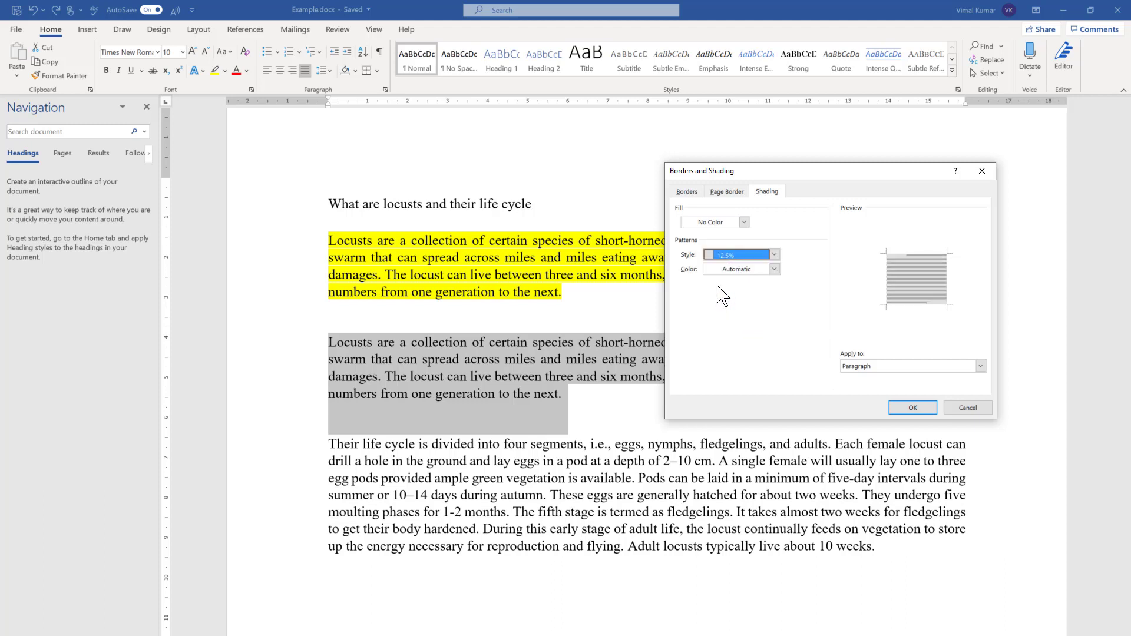
Set the pattern colour to orange and apply it to the paragraph.
{"action": "left_click", "coordinate": [774, 269]}
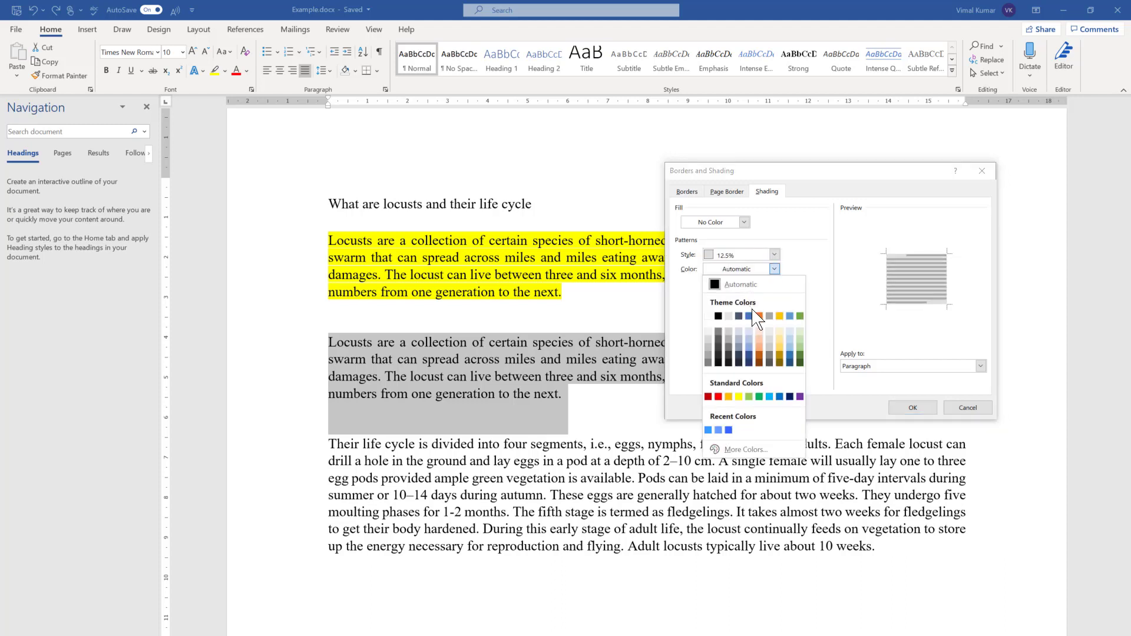
{"action": "left_click", "coordinate": [759, 332]}
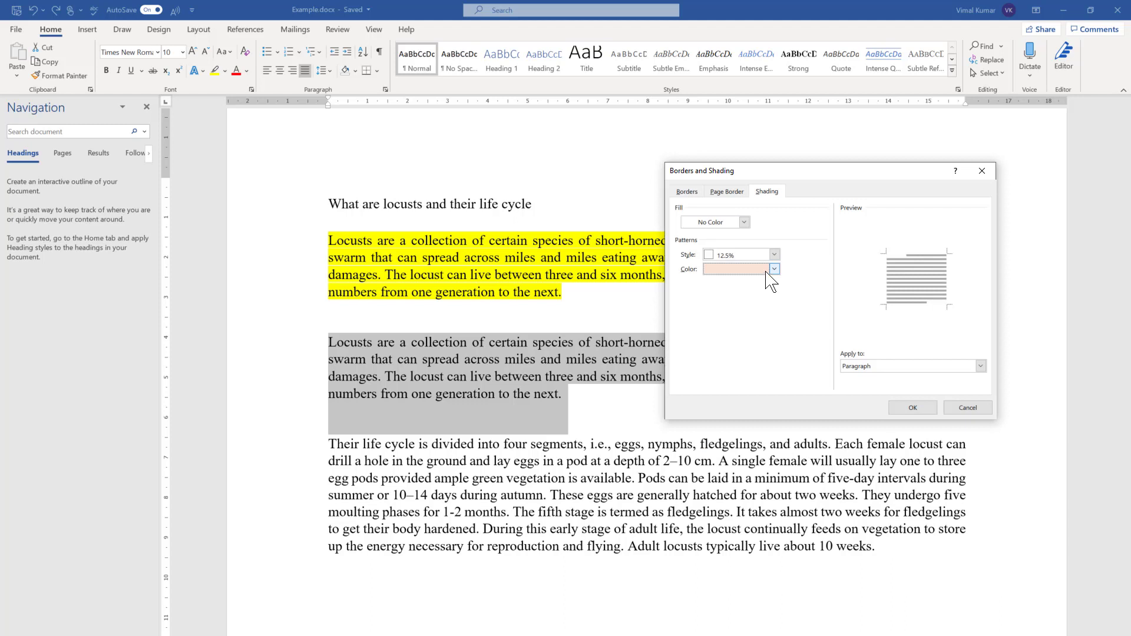
{"action": "left_click", "coordinate": [773, 269]}
{"action": "left_click", "coordinate": [759, 316]}
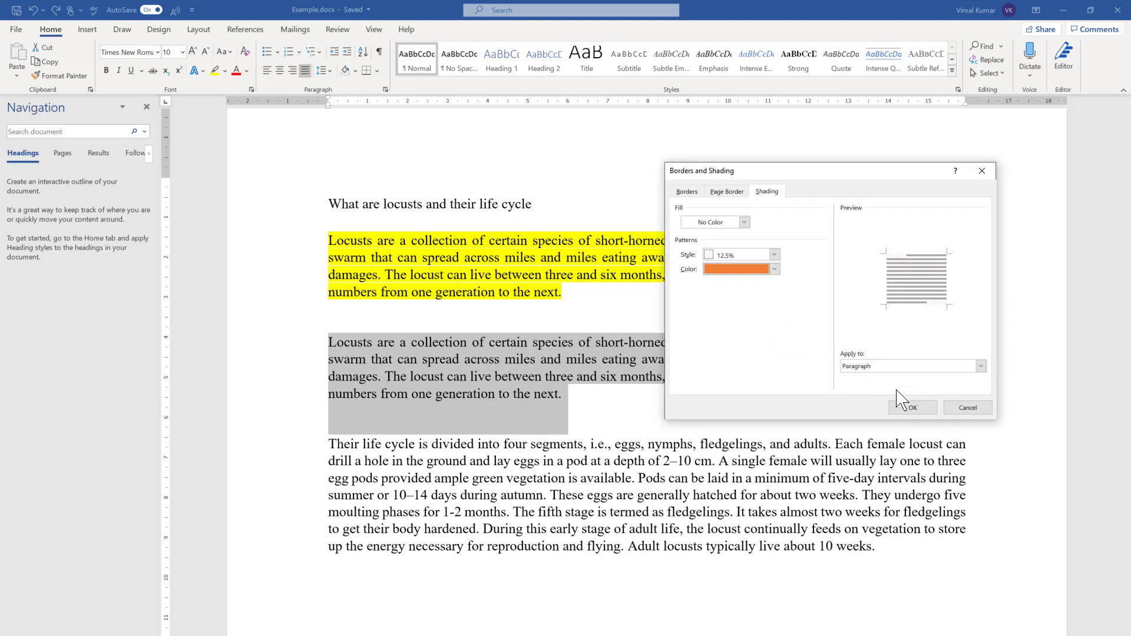
{"action": "left_click", "coordinate": [907, 408]}
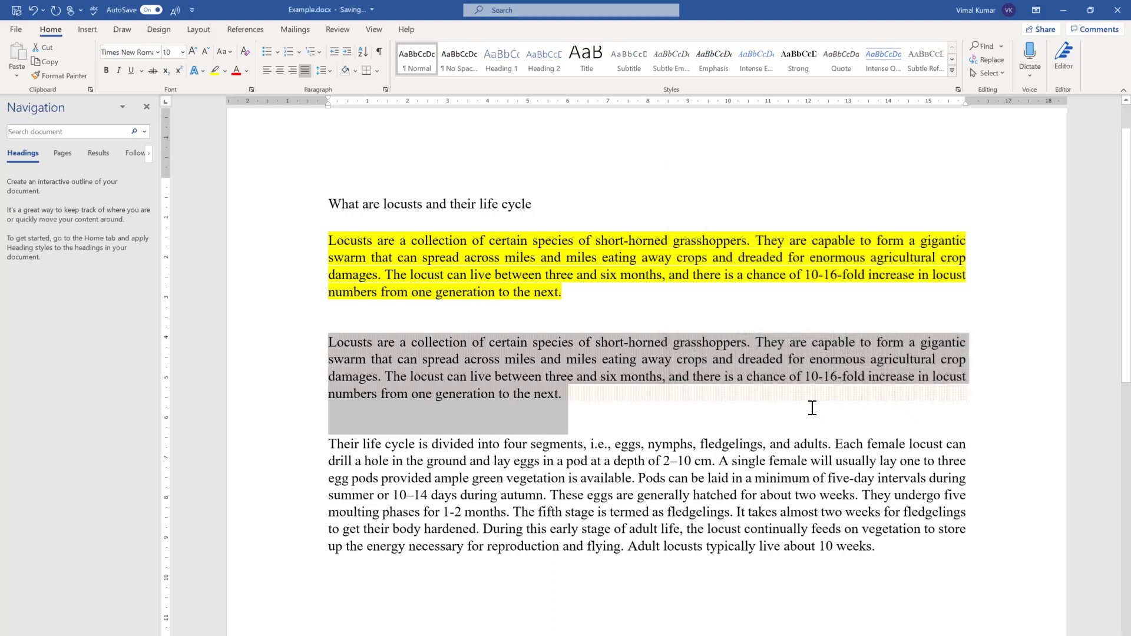
{"action": "left_click", "coordinate": [619, 391]}
{"action": "left_click_drag", "start_coordinate": [567, 395], "coordinate": [321, 347]}
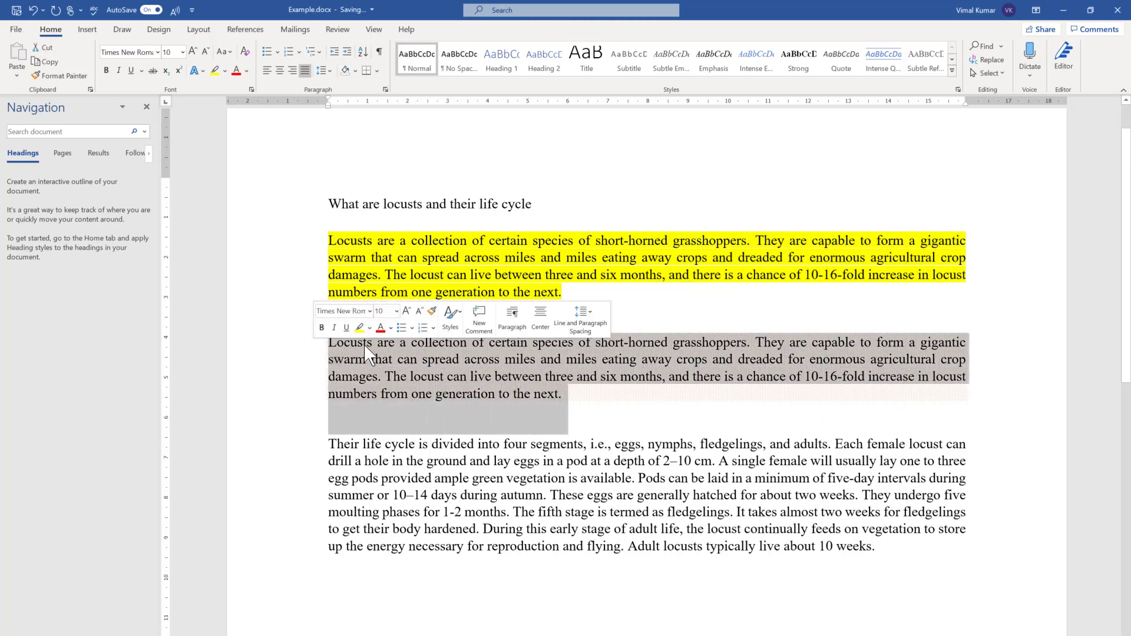
Set the second paragraph's Borders and Shading fill to green.
{"action": "left_click", "coordinate": [377, 71]}
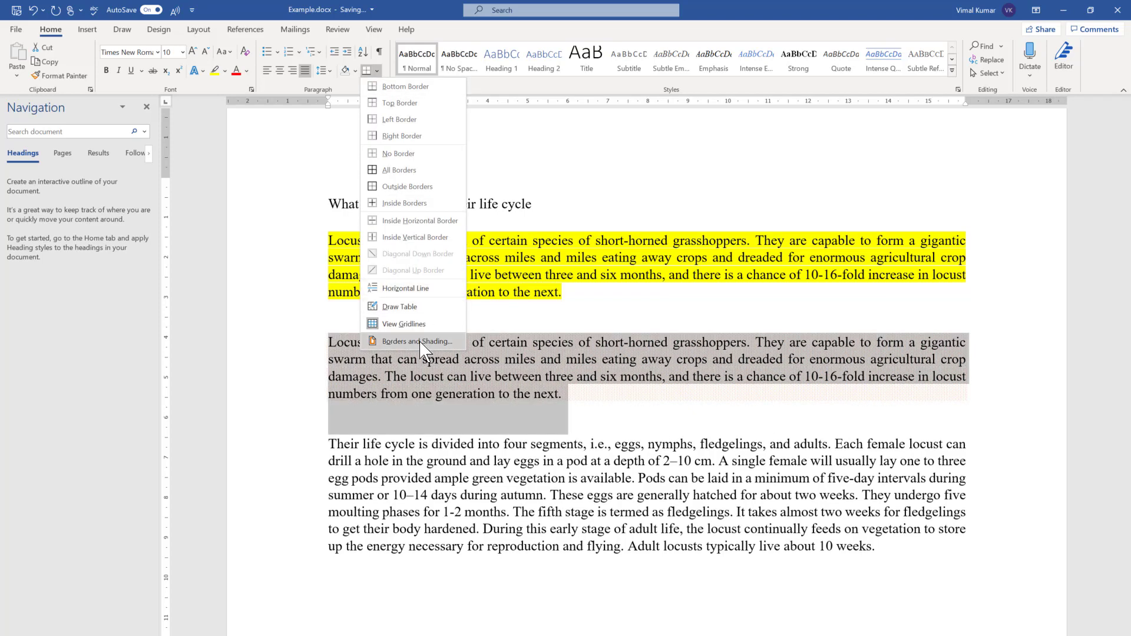
{"action": "left_click", "coordinate": [415, 411]}
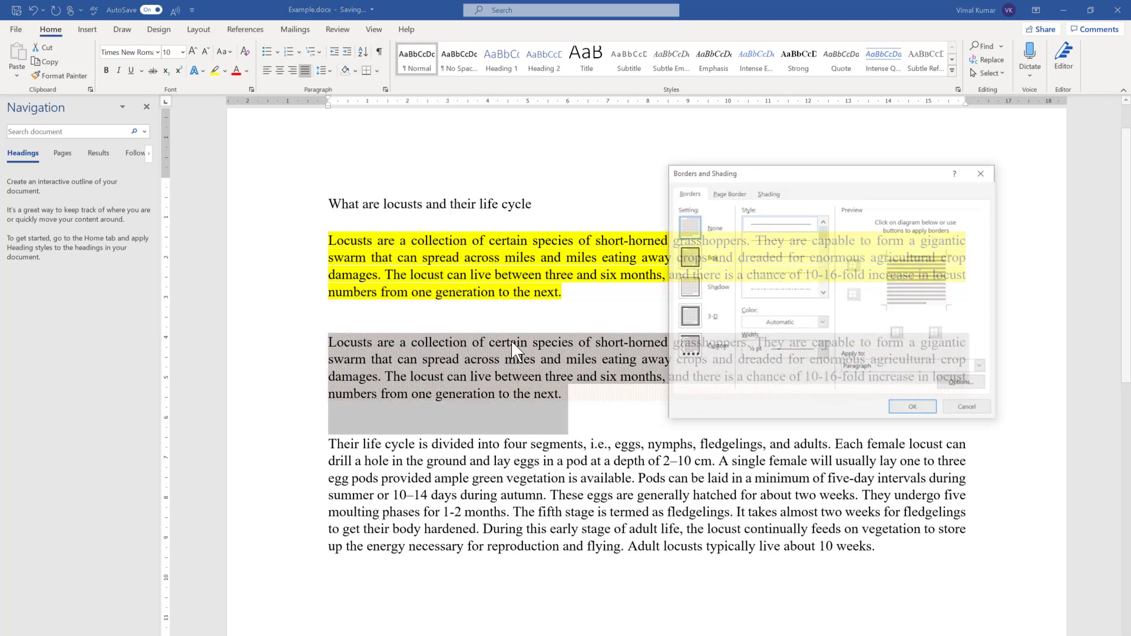
{"action": "left_click", "coordinate": [766, 198]}
{"action": "left_click", "coordinate": [744, 223]}
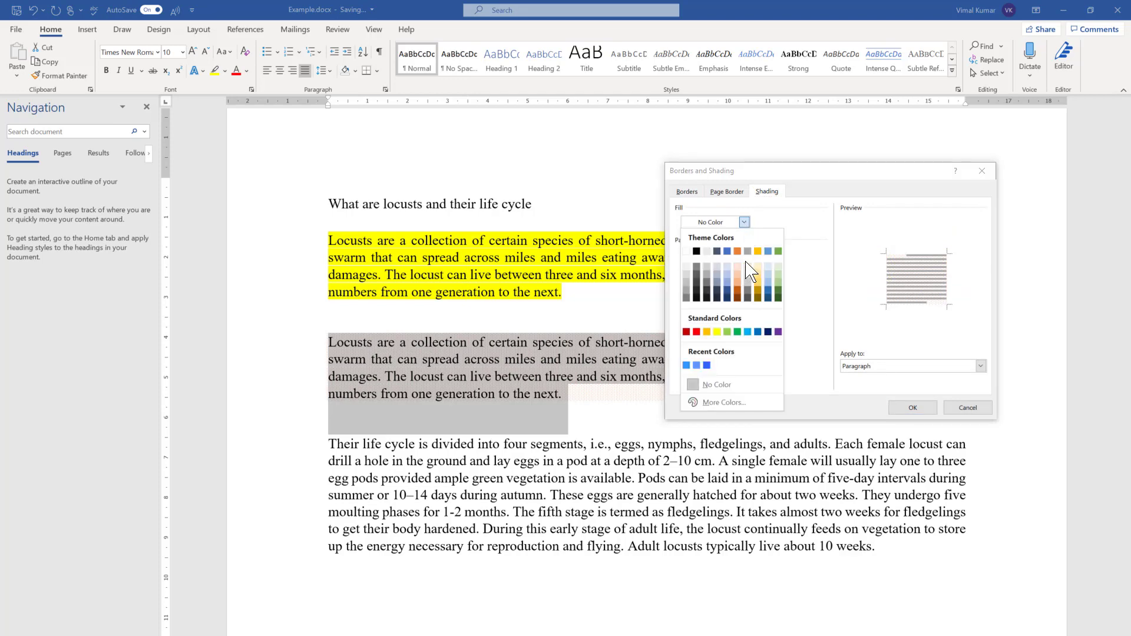
{"action": "left_click", "coordinate": [737, 333]}
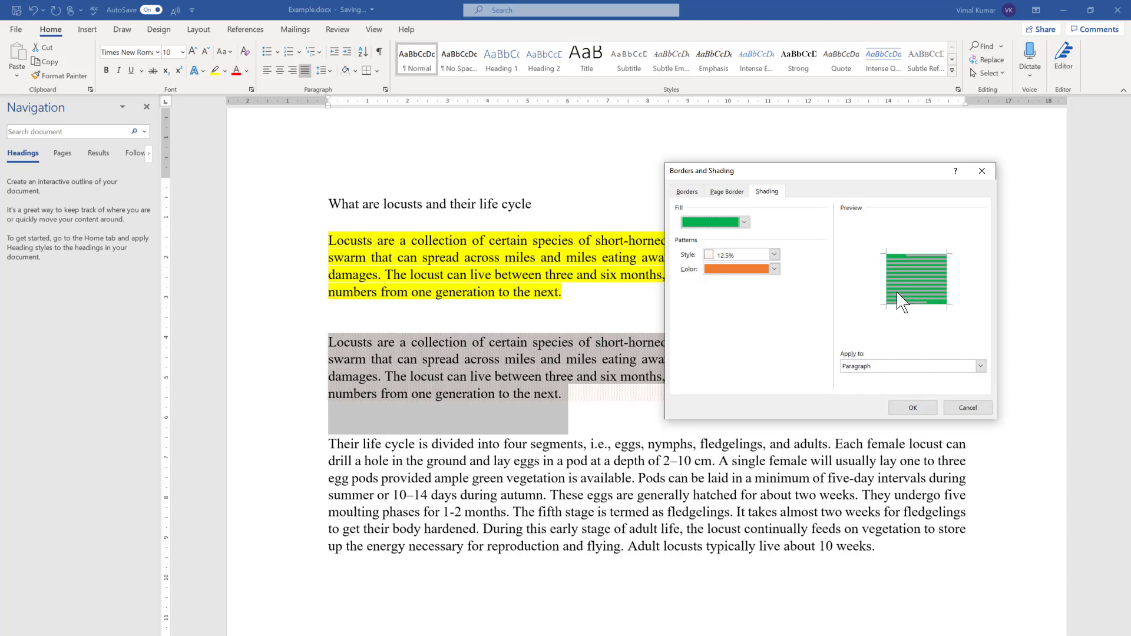
{"action": "left_click", "coordinate": [910, 408]}
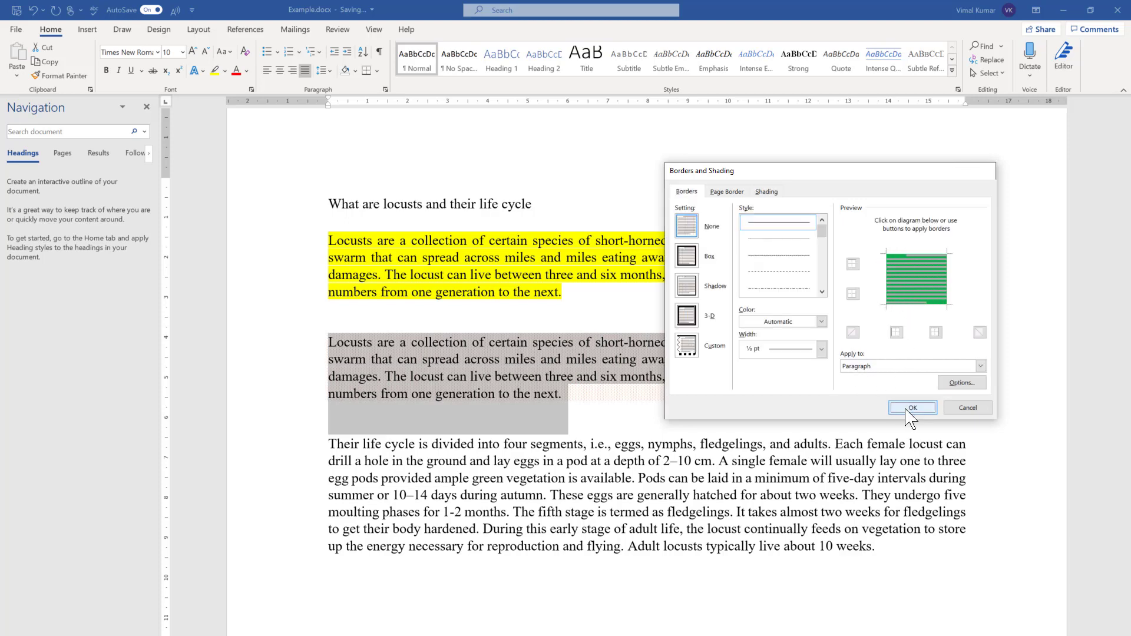
{"action": "left_click", "coordinate": [744, 404]}
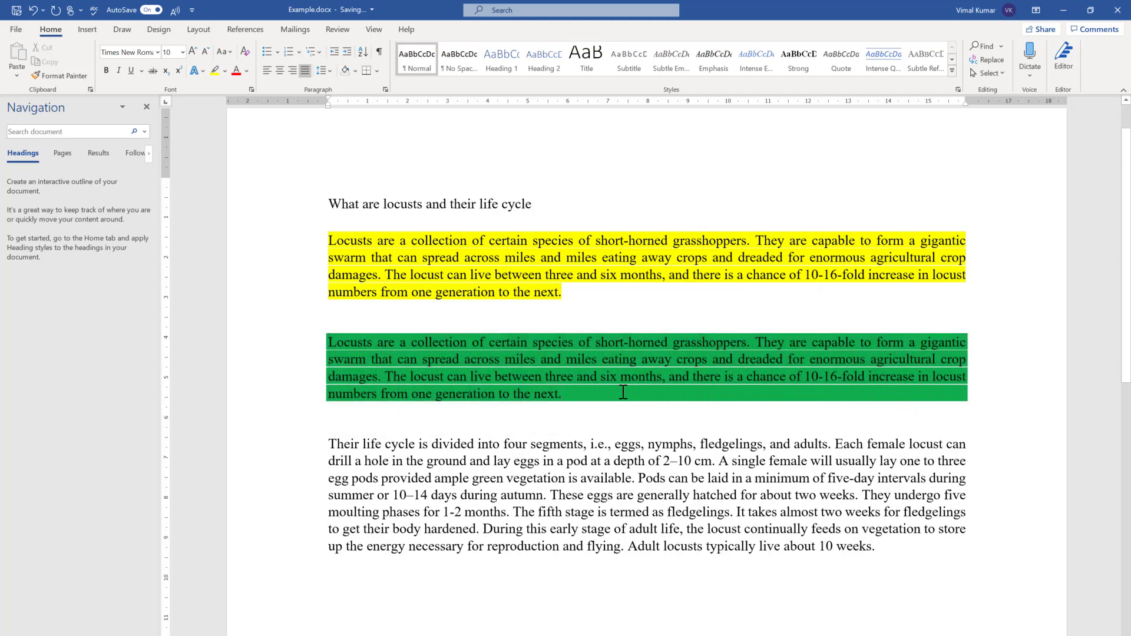